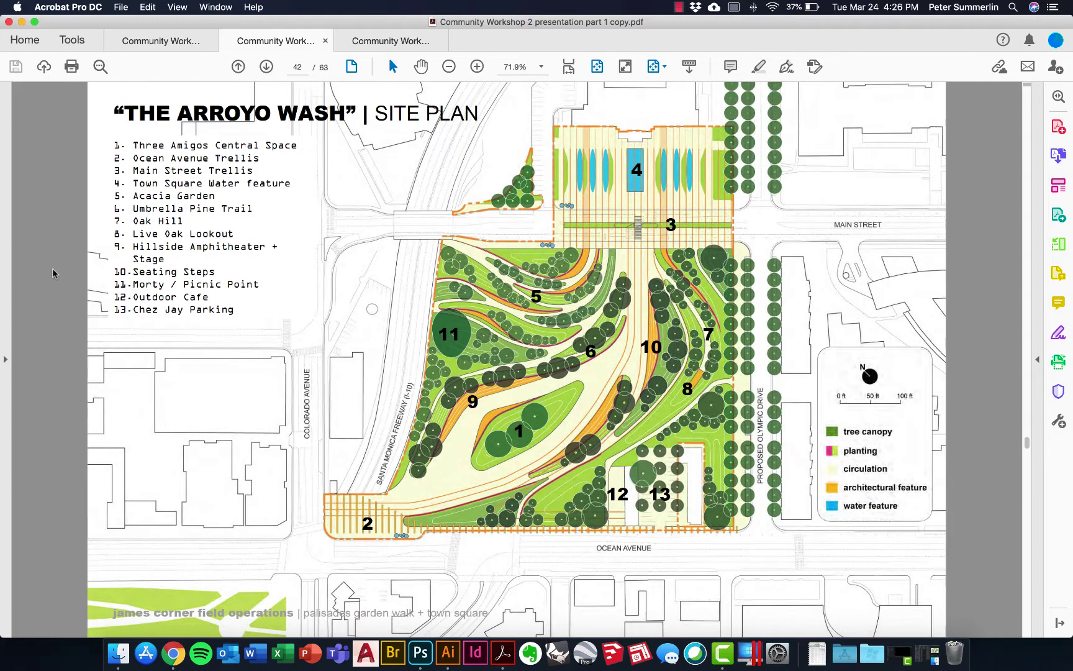
Advance the PDF to page 44, the Arroyo Wash hardscape, softscape and canopy layer diagram
key(Page_Down)
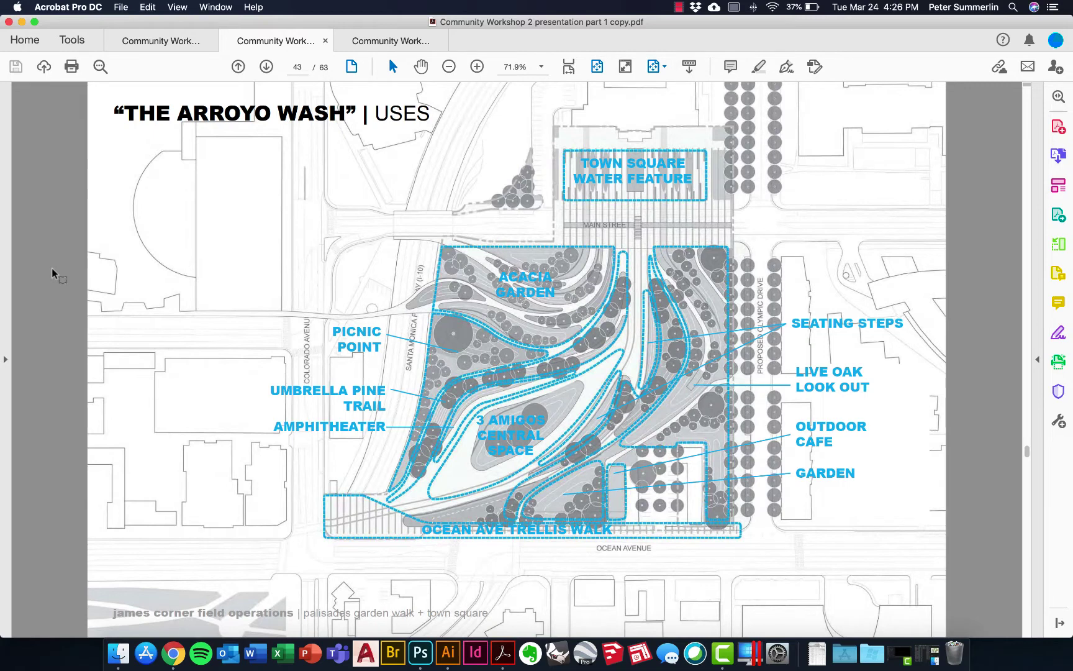
key(Page_Down)
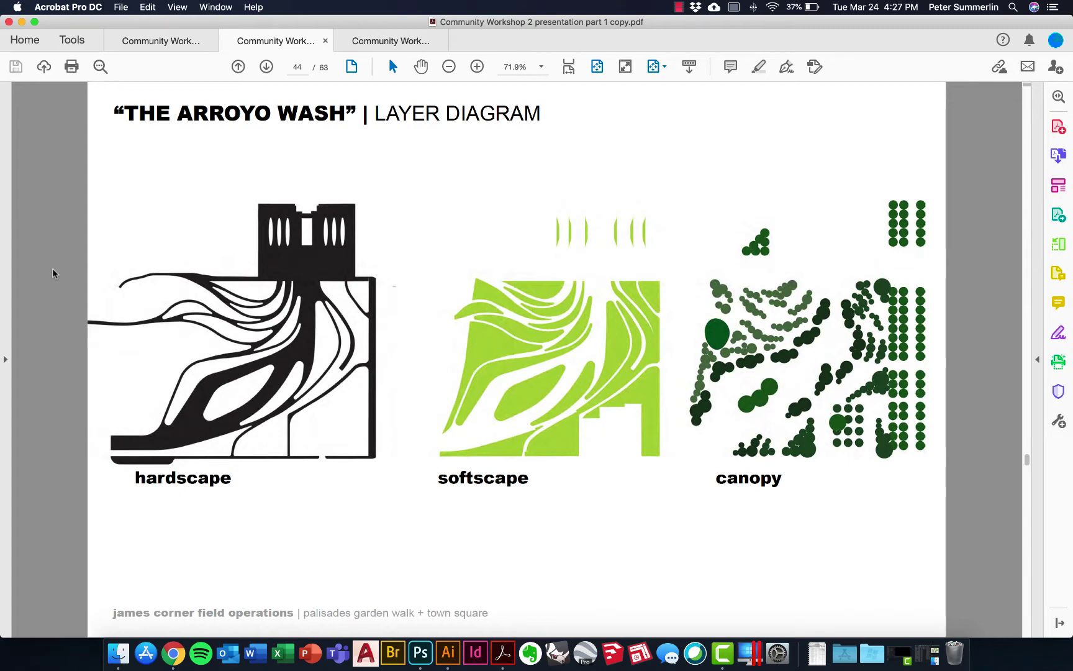
In presentation part 1, page forward to the Arroyo Ravine layer diagram
click(365, 45)
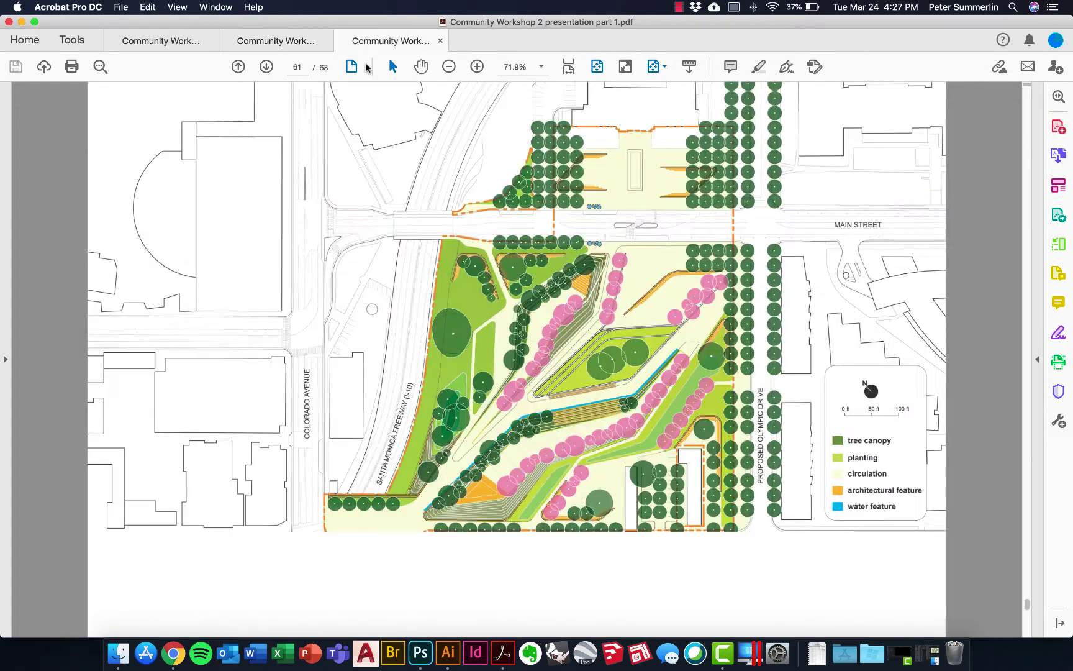
key(Right)
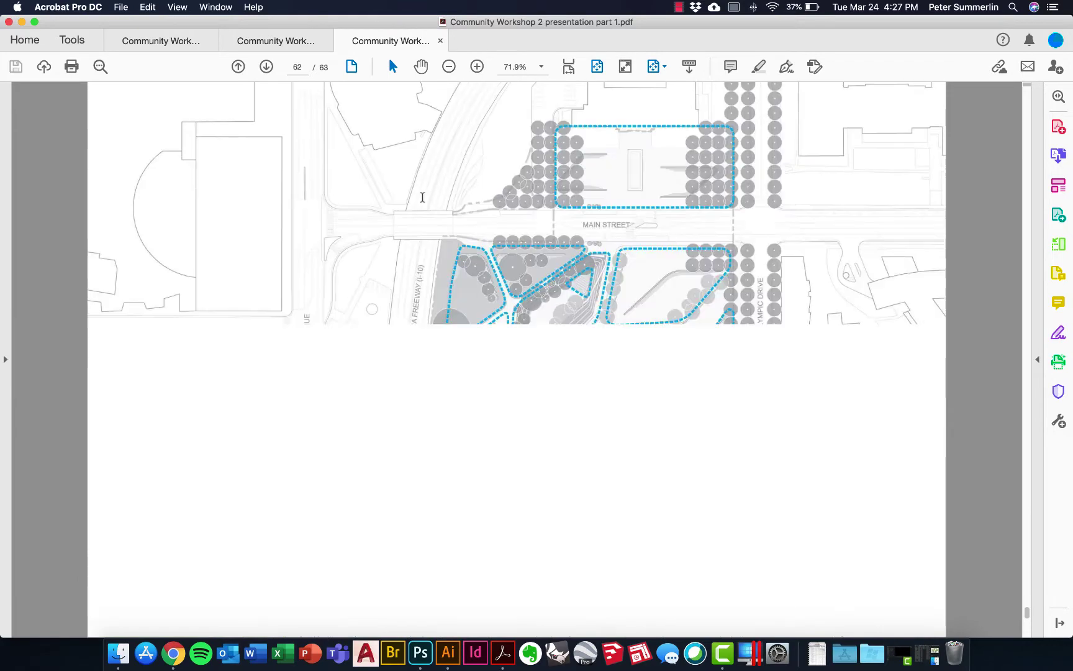
key(Right)
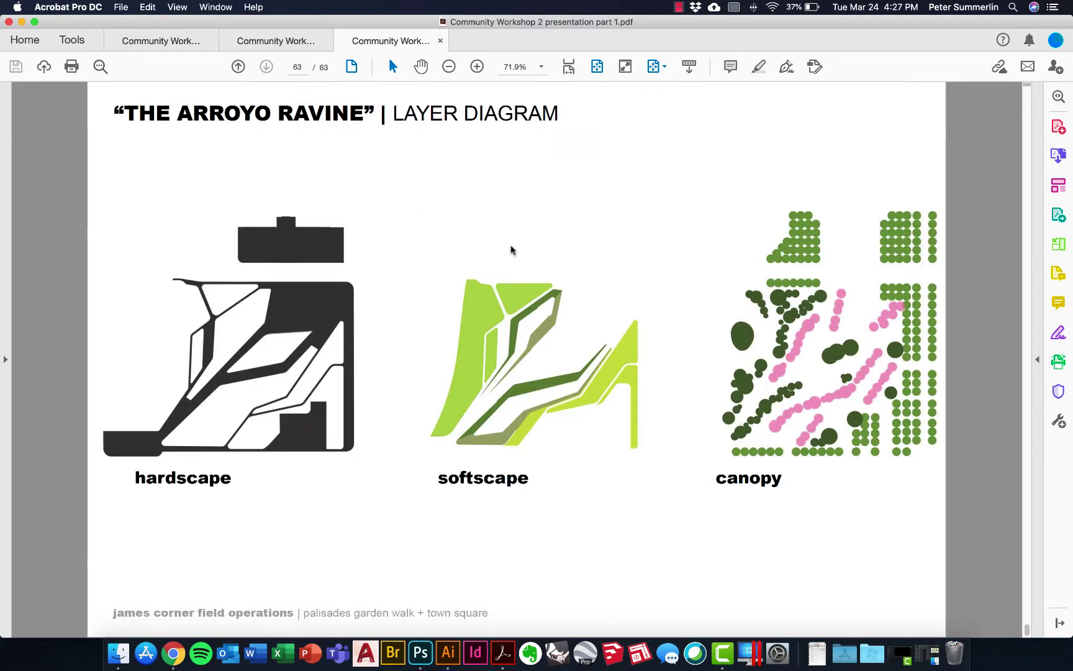
Page through the Arroyo Dune slides in part 2, then return to the part 1 copy
click(161, 41)
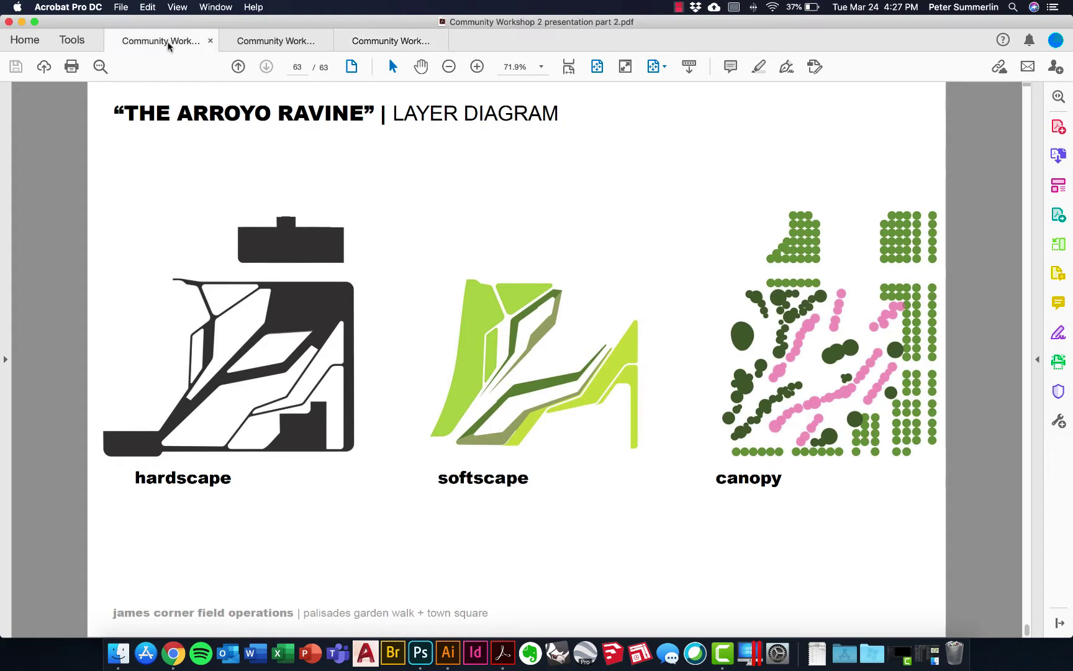
key(Right)
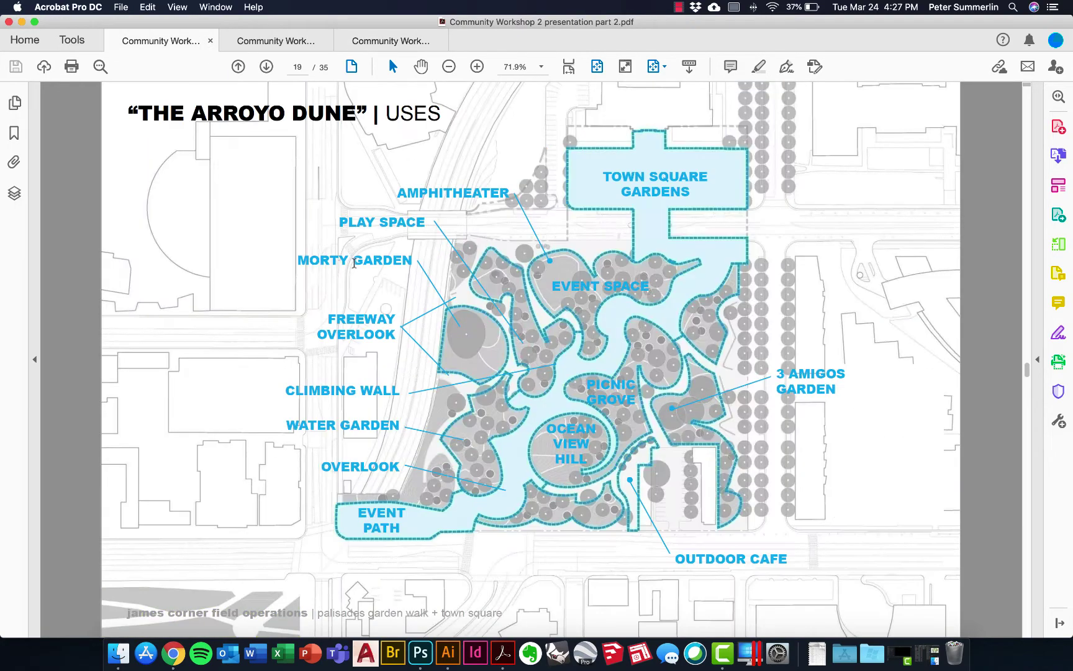
key(Right)
key(Right)
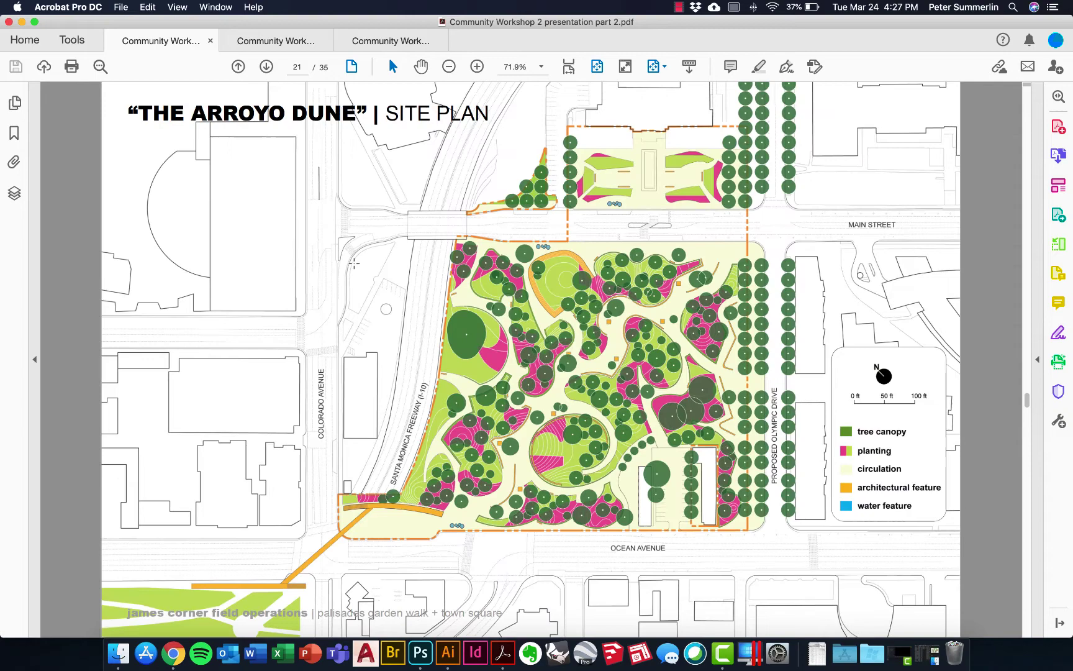
key(Right)
key(Right)
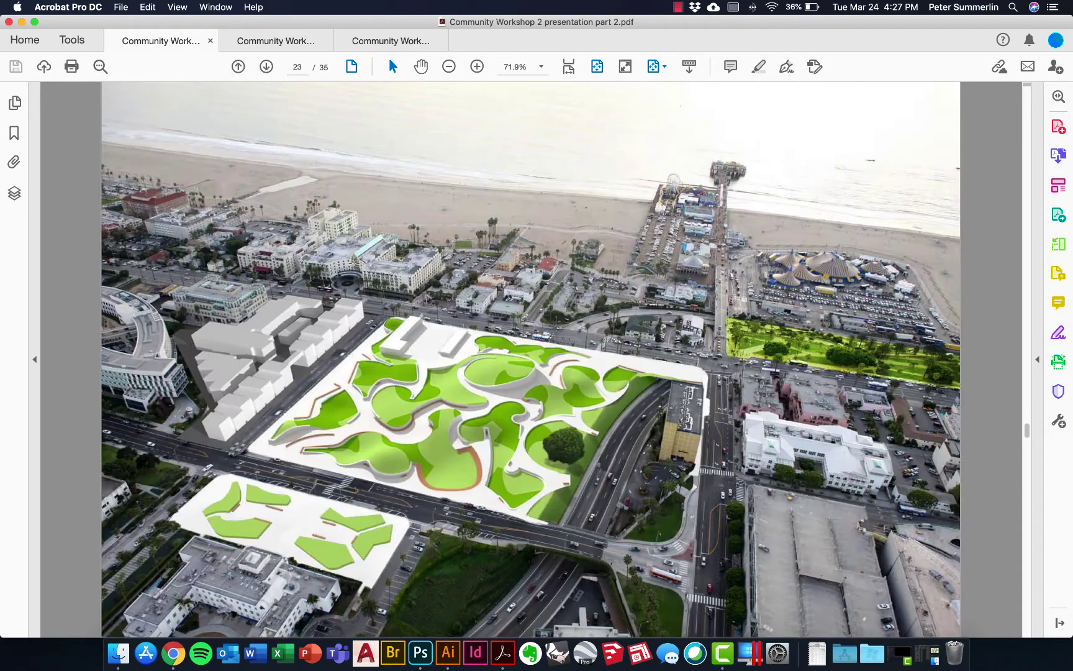
key(Right)
key(Right)
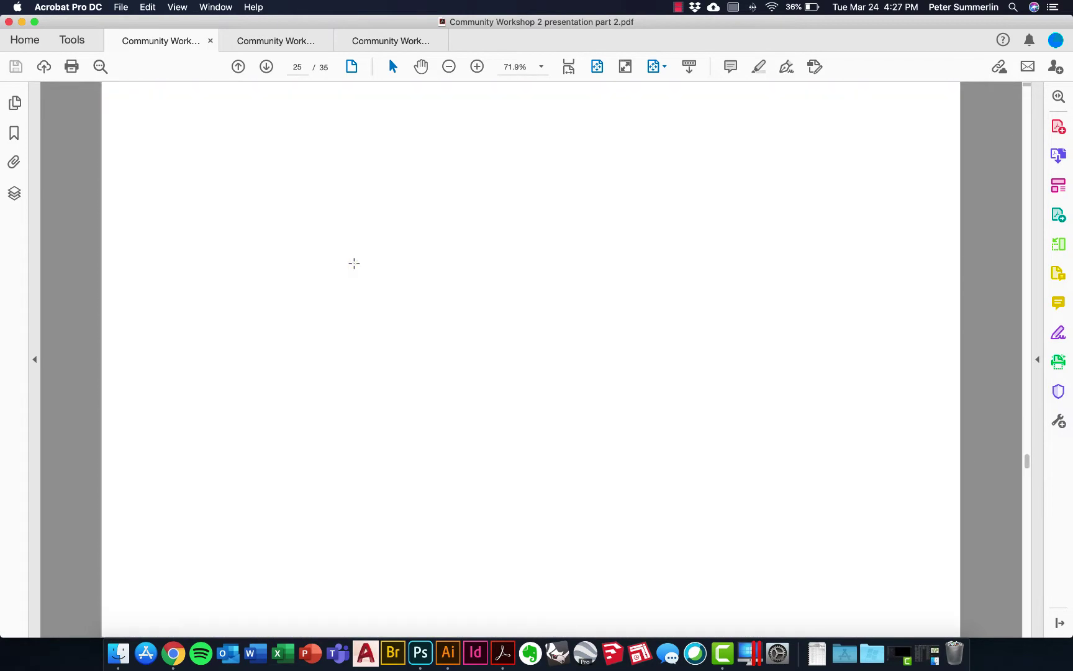
key(Right)
key(Right)
key(Right)
key(Right)
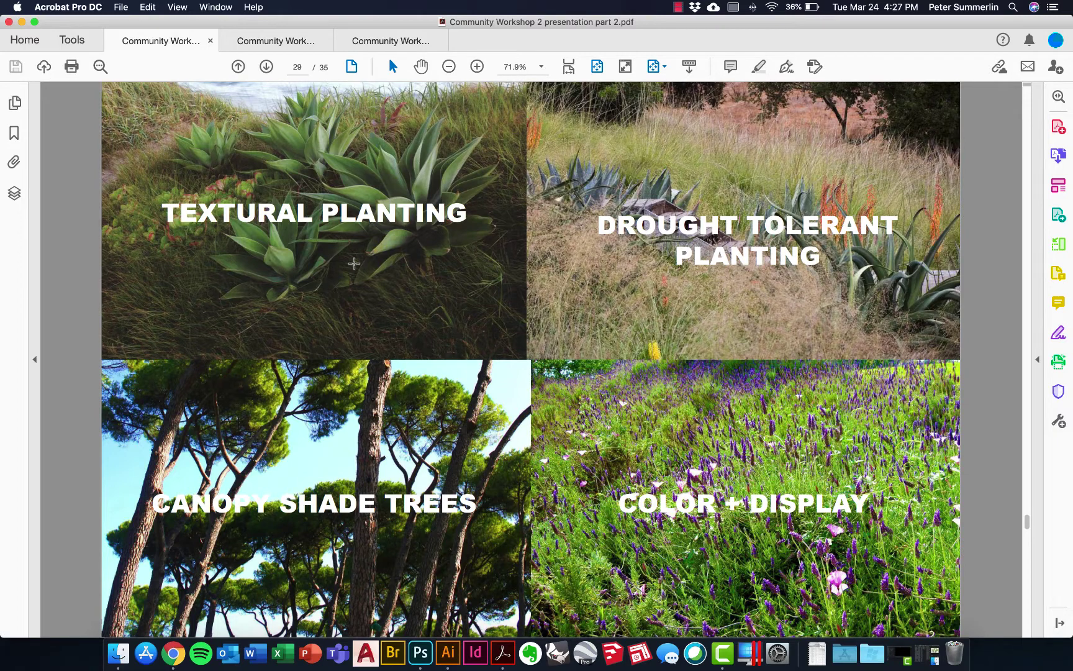
key(Right)
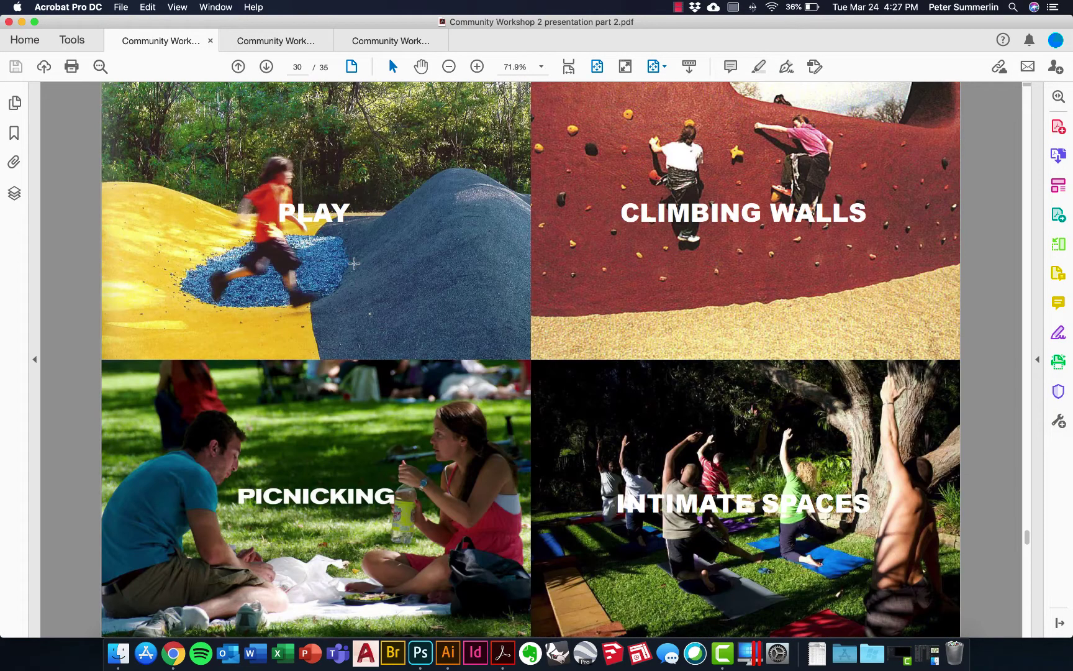
key(Right)
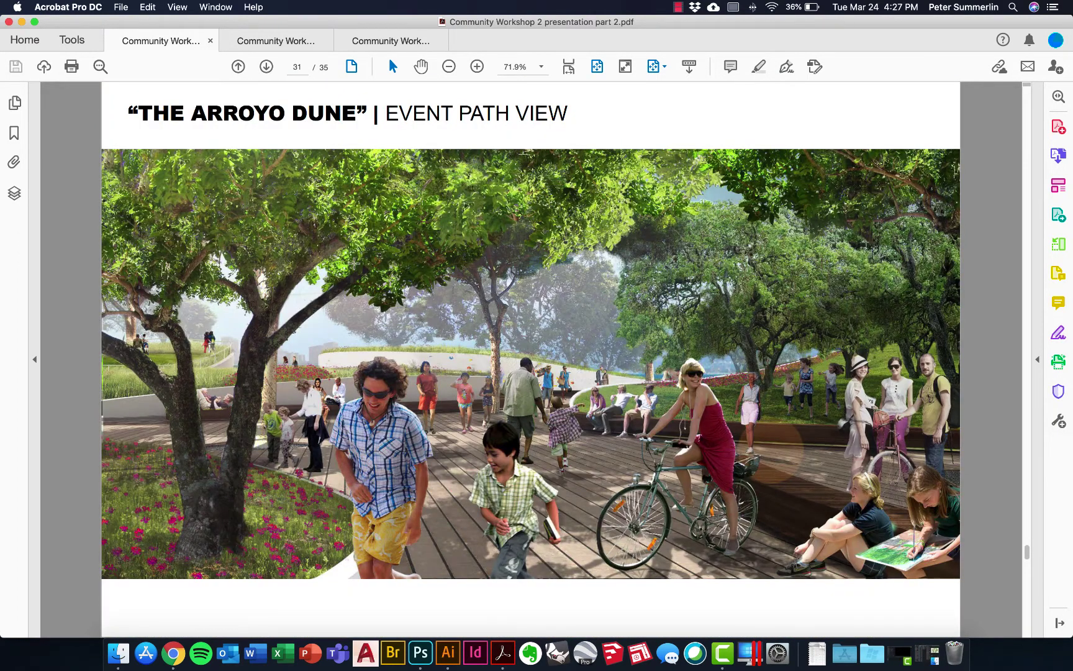
key(Right)
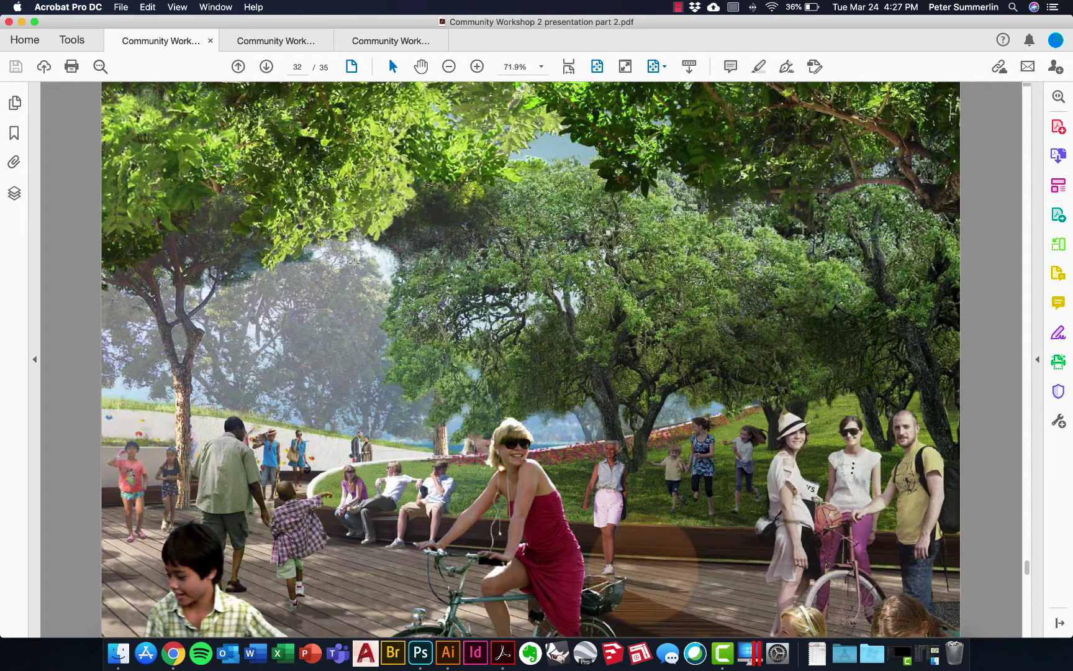
click(276, 41)
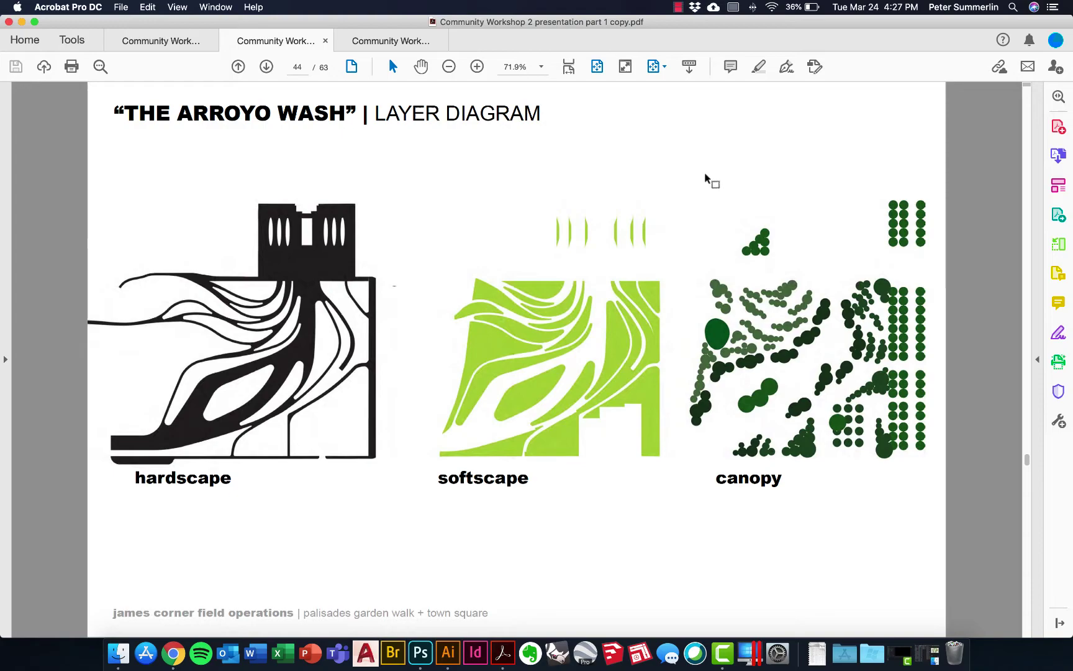
Check the Gunter rendered site plan's layers in Photoshop, then return to the blank Illustrator artboard
key(ctrl+Right)
key(ctrl+Right)
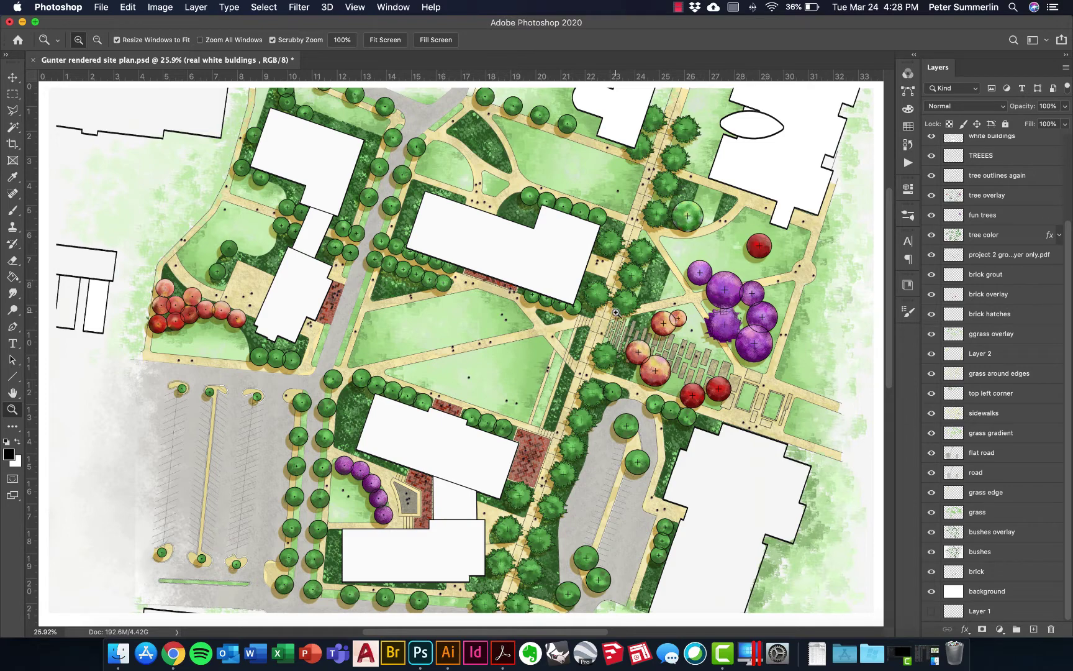
key(ctrl+Left)
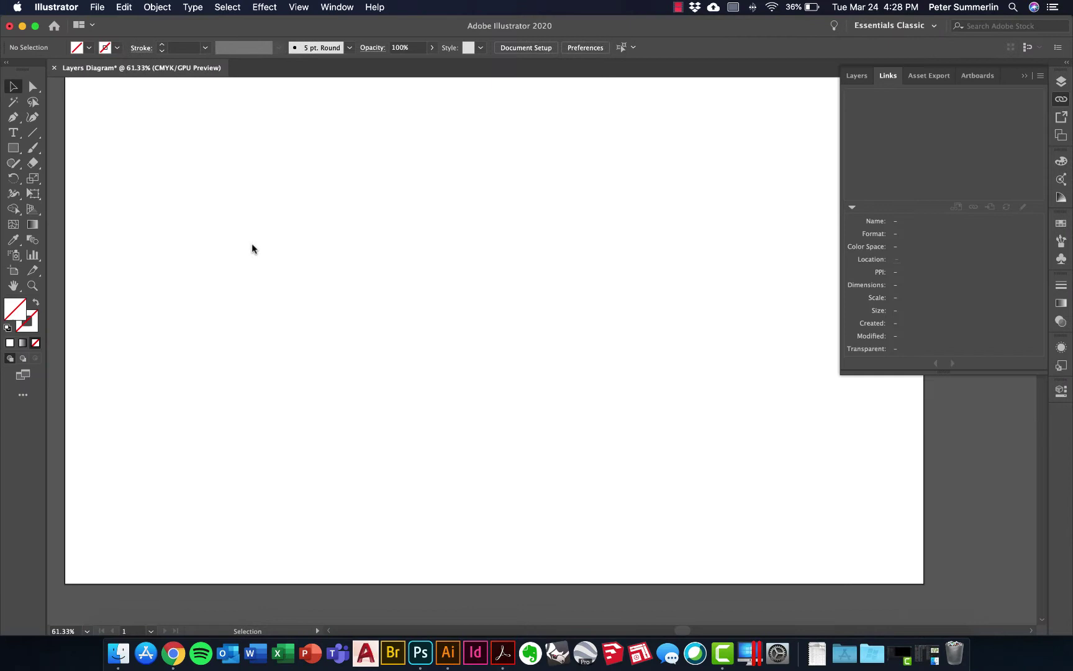
Place 'Gunter rendered site plan.psd' as a linked 34 × 22 in image on the artboard
scroll(252, 249, down, 2)
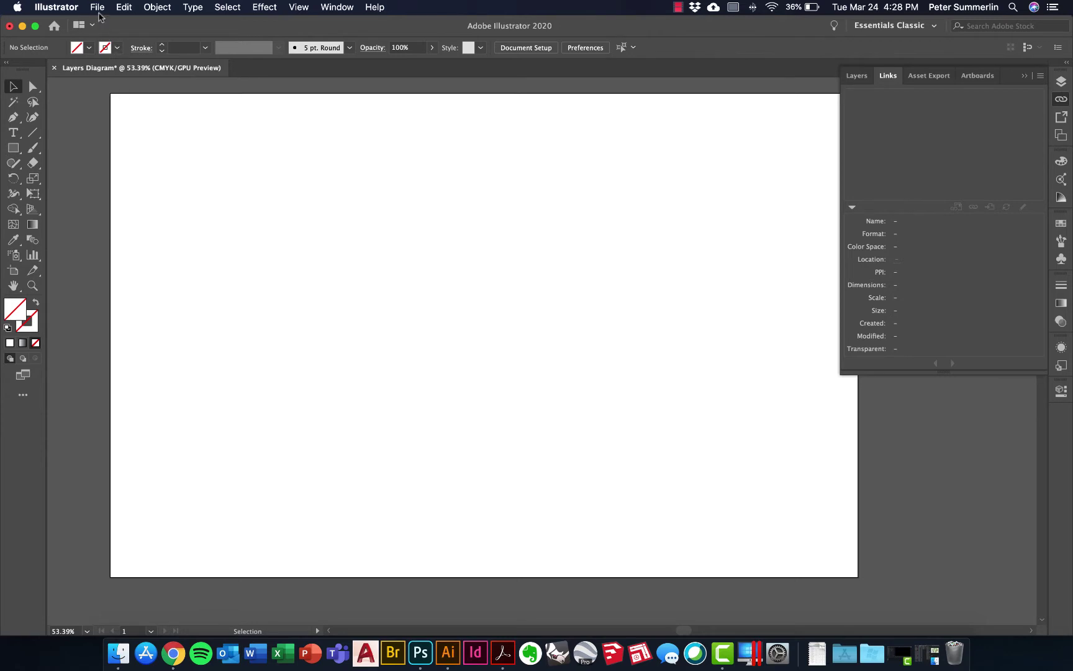
click(98, 8)
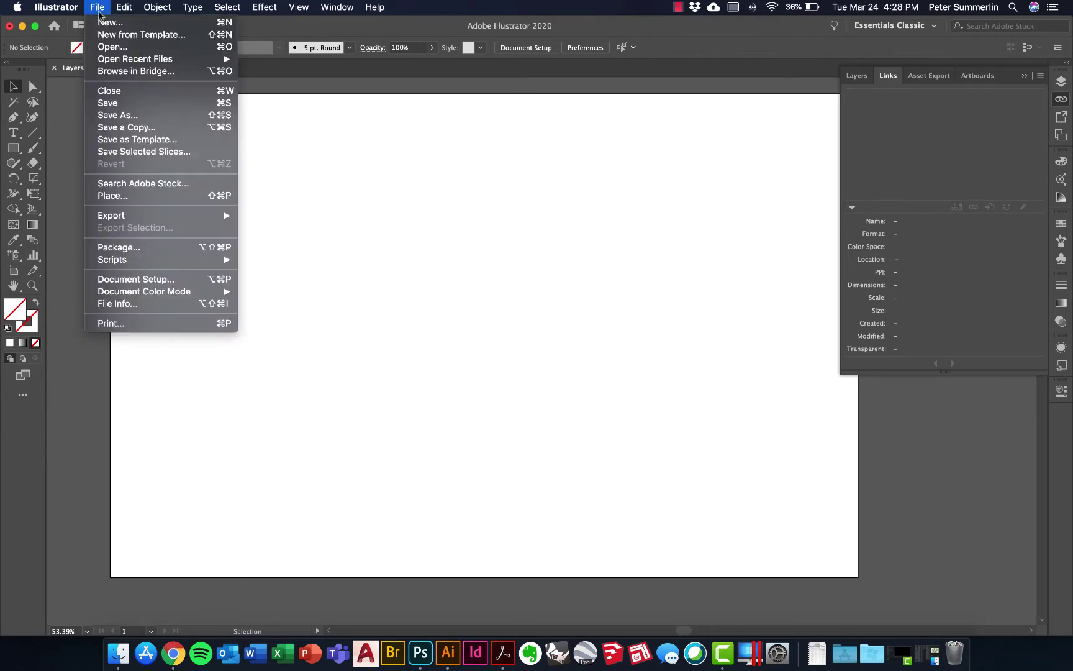
click(128, 196)
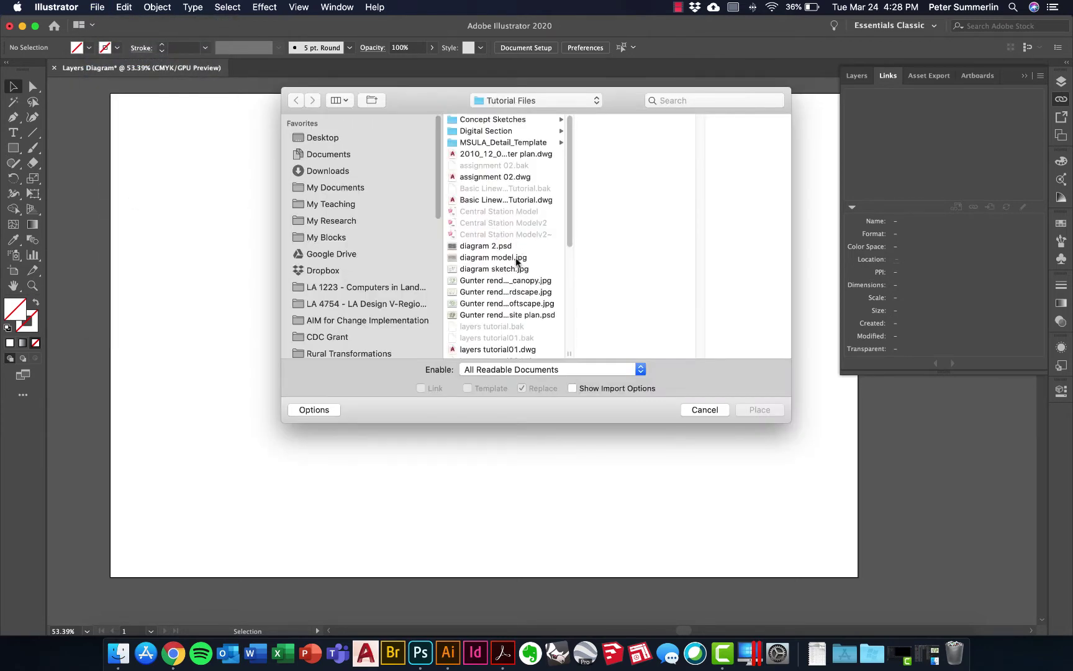
click(535, 317)
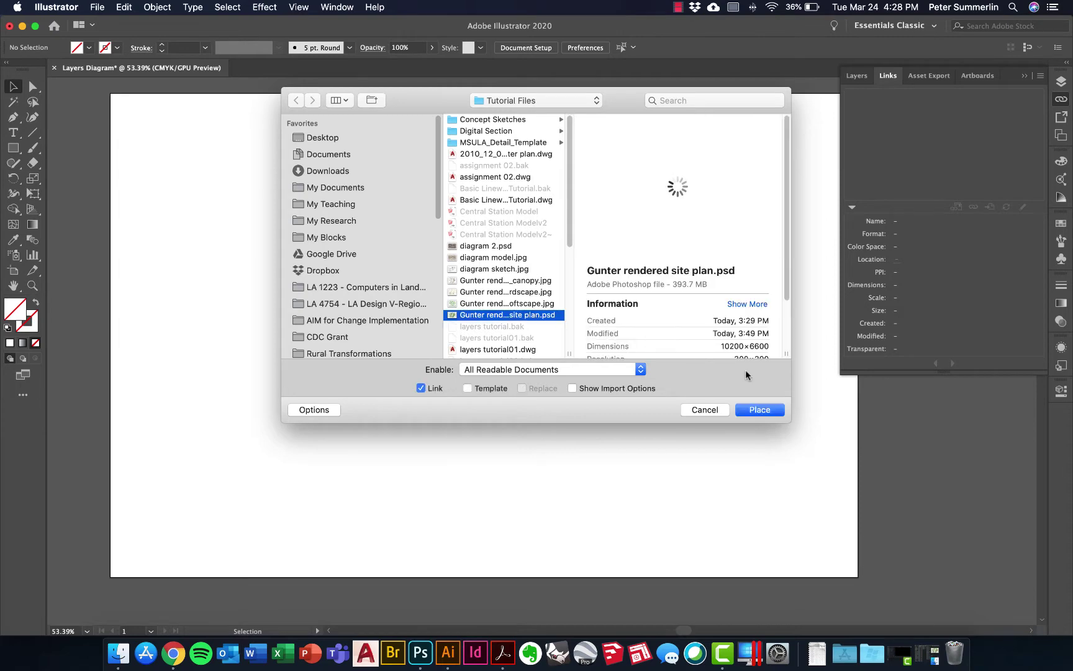
click(759, 410)
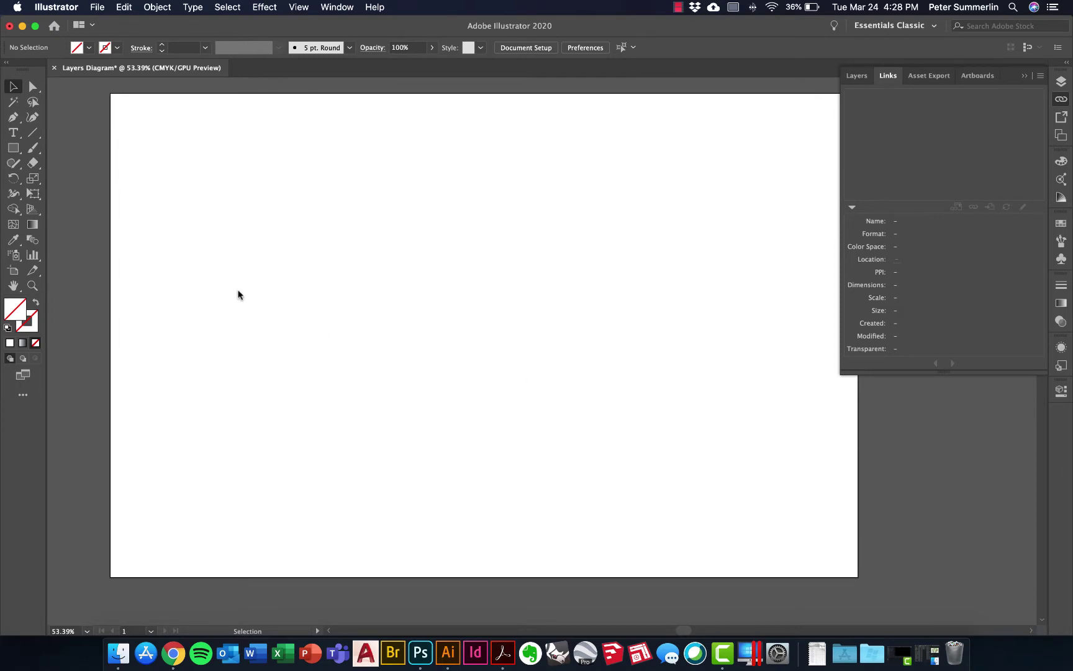
click(142, 220)
Scale the placed site plan down to about 17% of its size
key(super+minus)
key(super+minus)
key(super+minus)
key(super+minus)
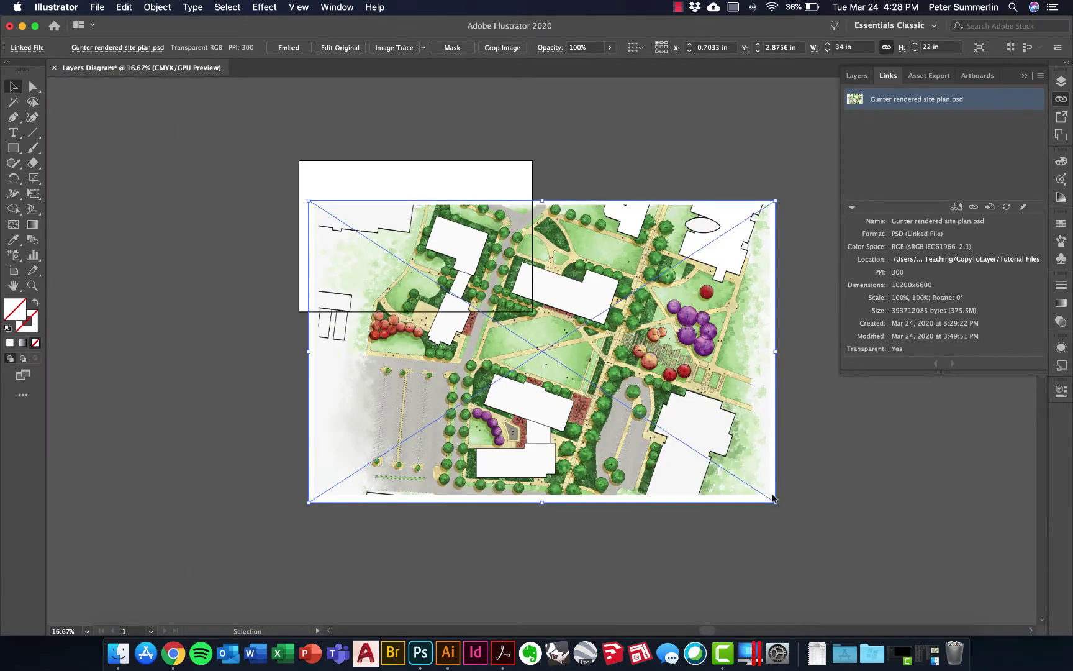
drag(776, 504, 388, 253)
scroll(387, 253, up, 5)
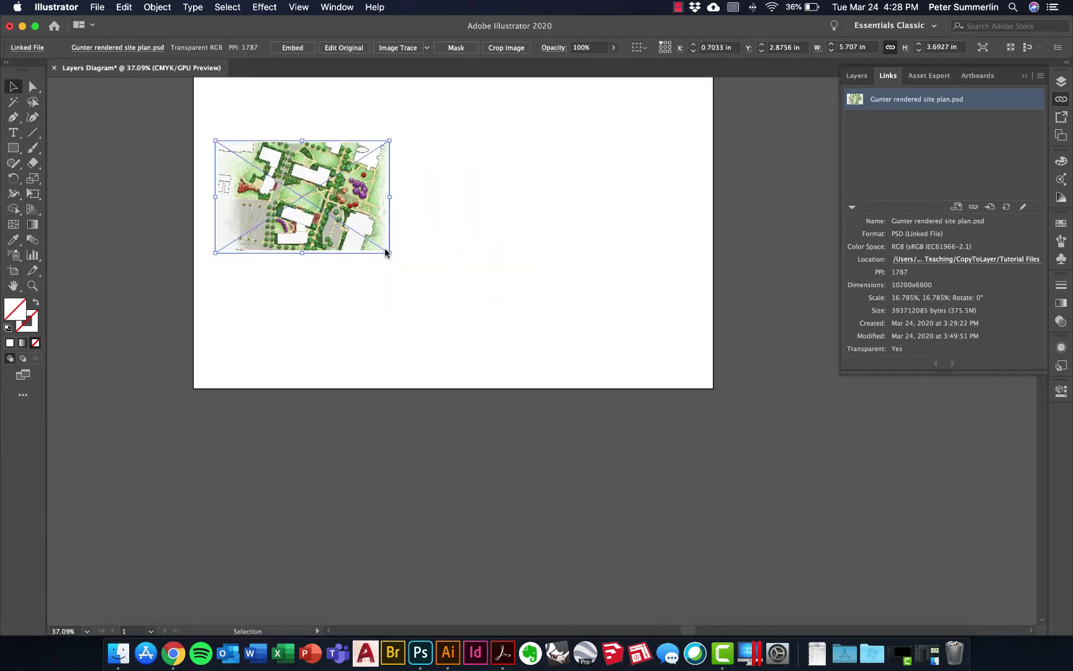
scroll(385, 253, up, 3)
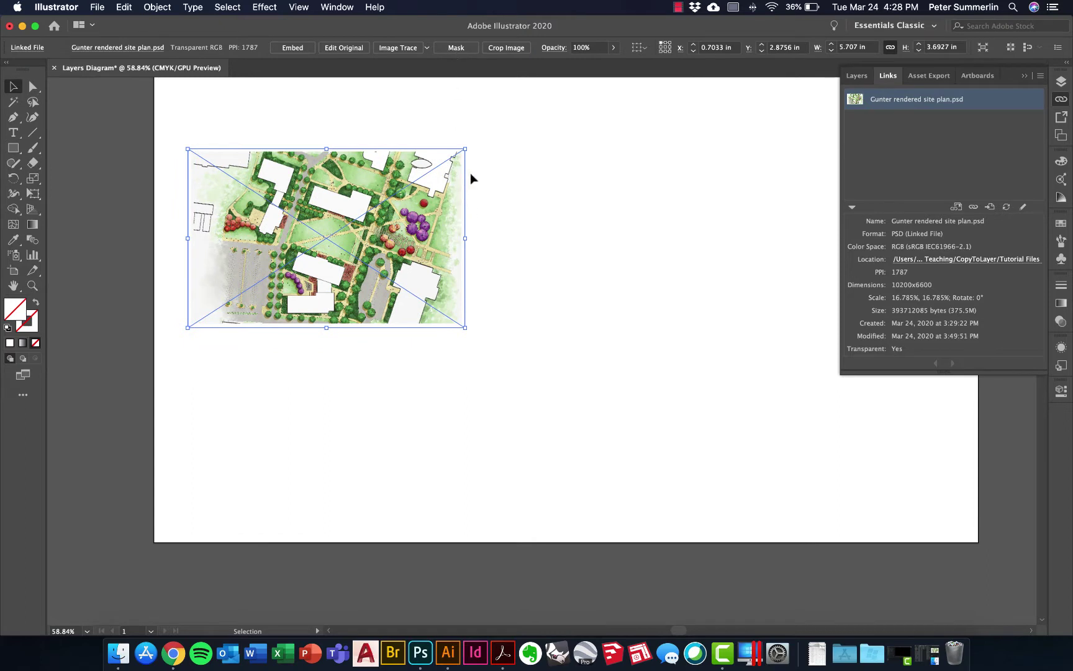
Turn the site plan into a clipping group and crop its right and left margins
click(456, 48)
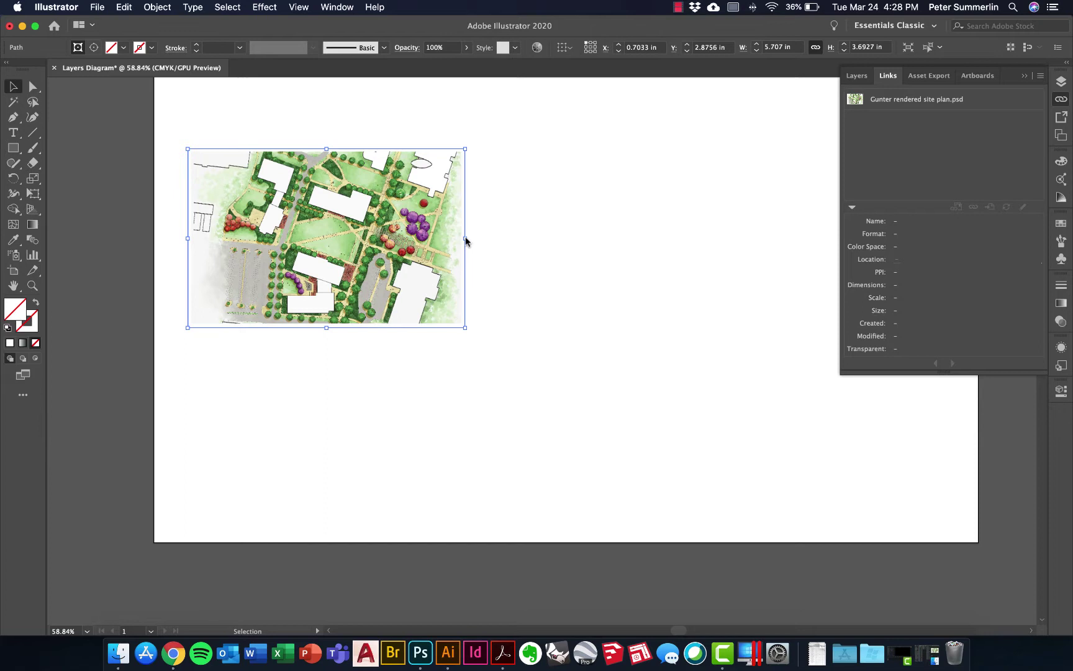
drag(467, 238, 448, 238)
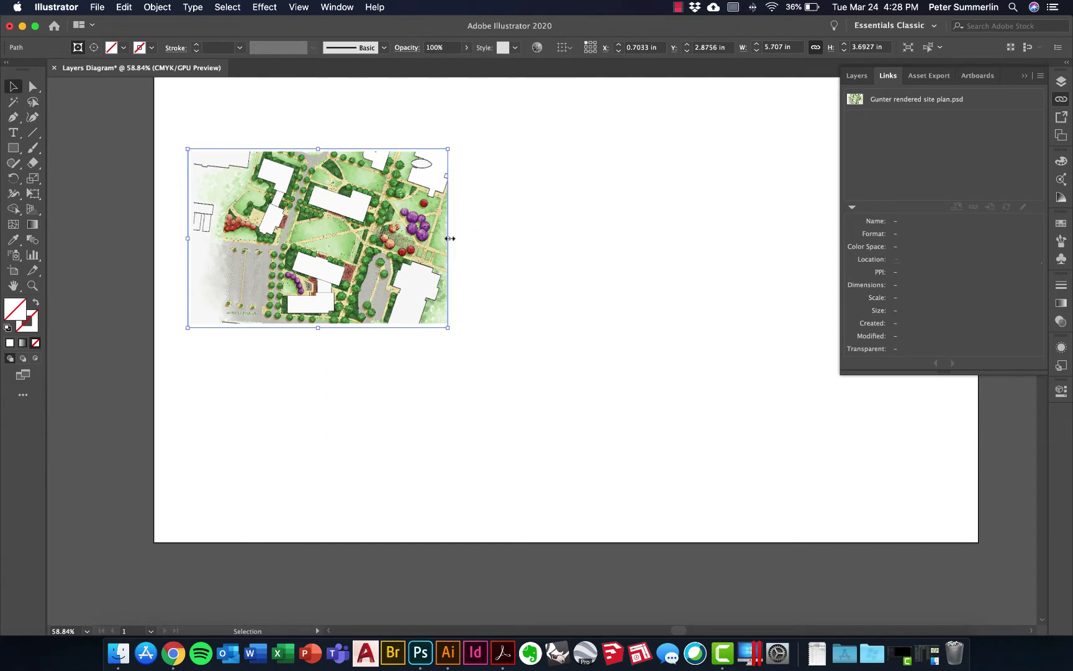
drag(188, 238, 221, 241)
Duplicate the cropped site plan into a row of three, evenly spaced with Horizontal Distribute Center
click(483, 249)
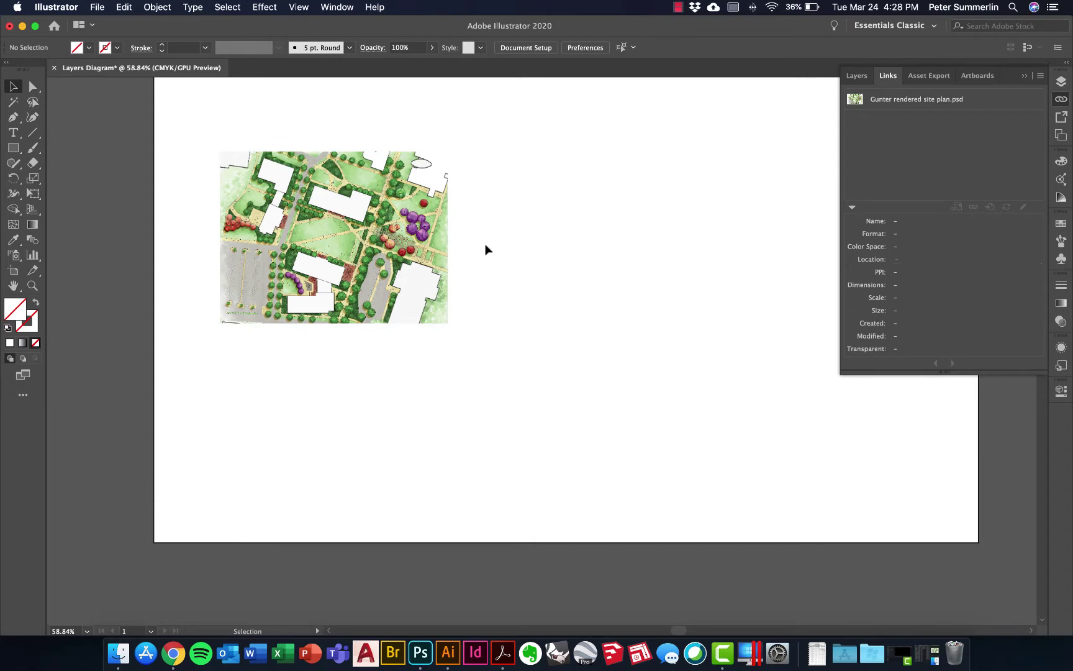
click(438, 249)
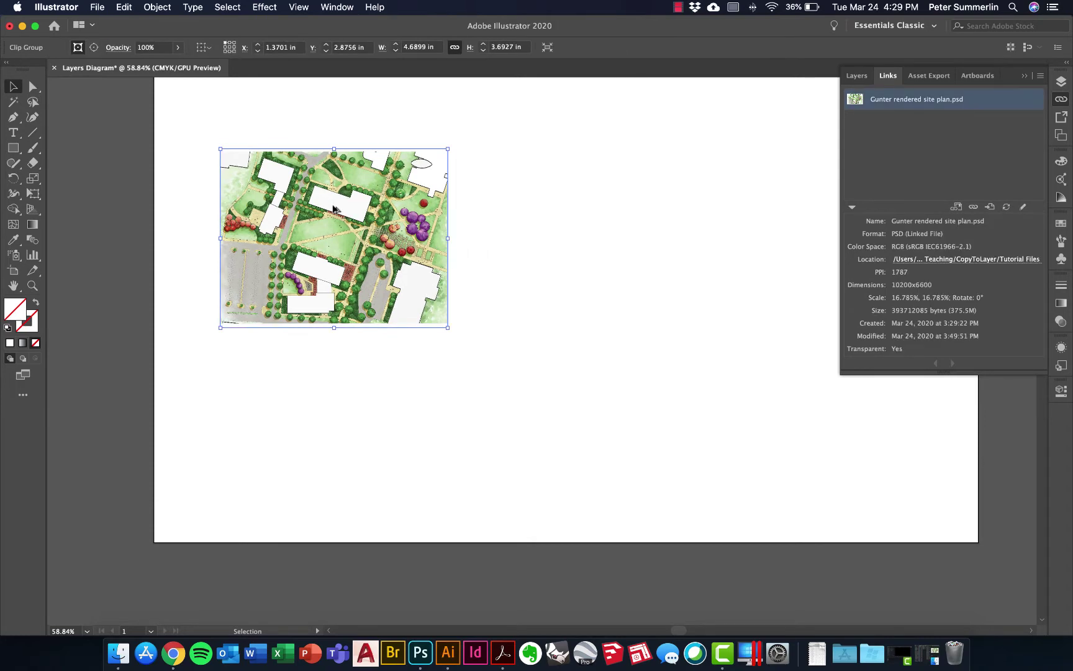
drag(334, 210, 769, 214)
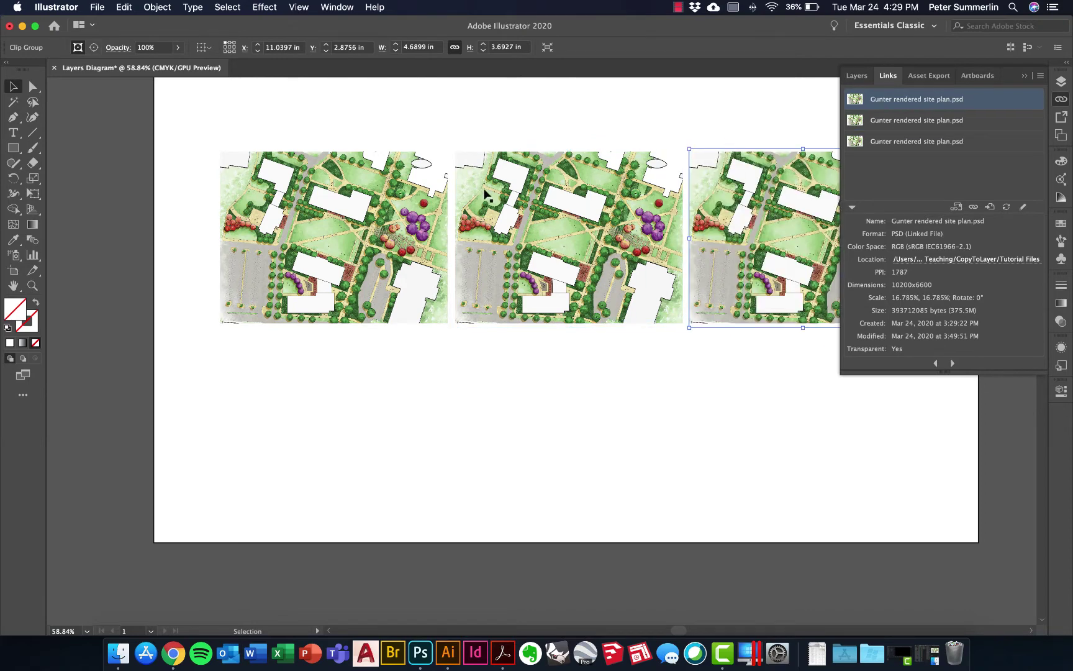
drag(744, 111, 383, 205)
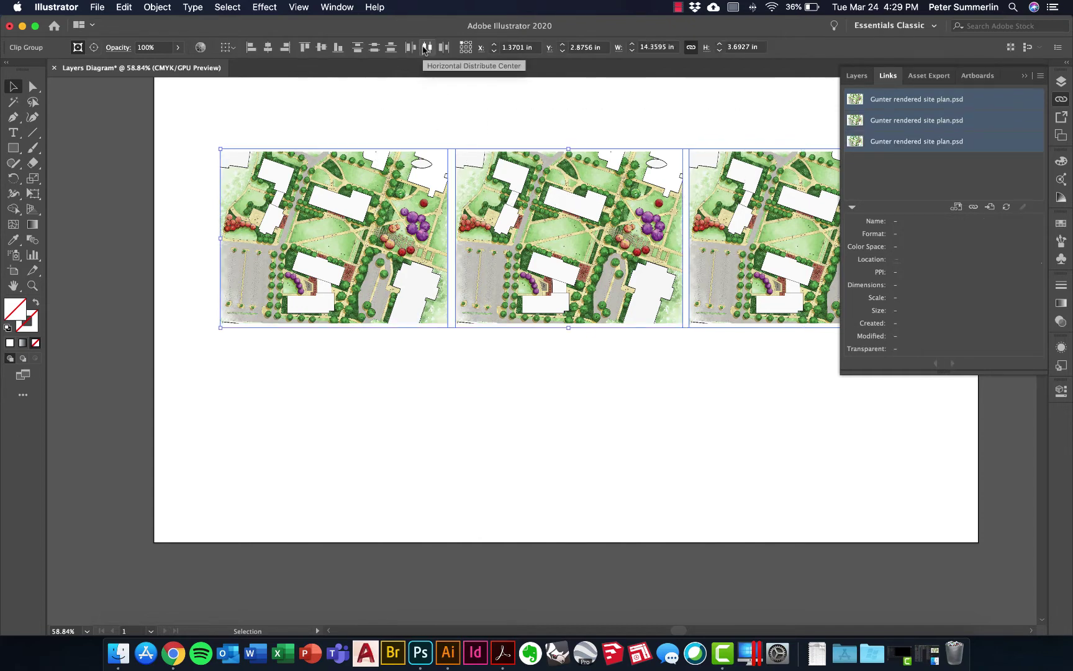
click(426, 48)
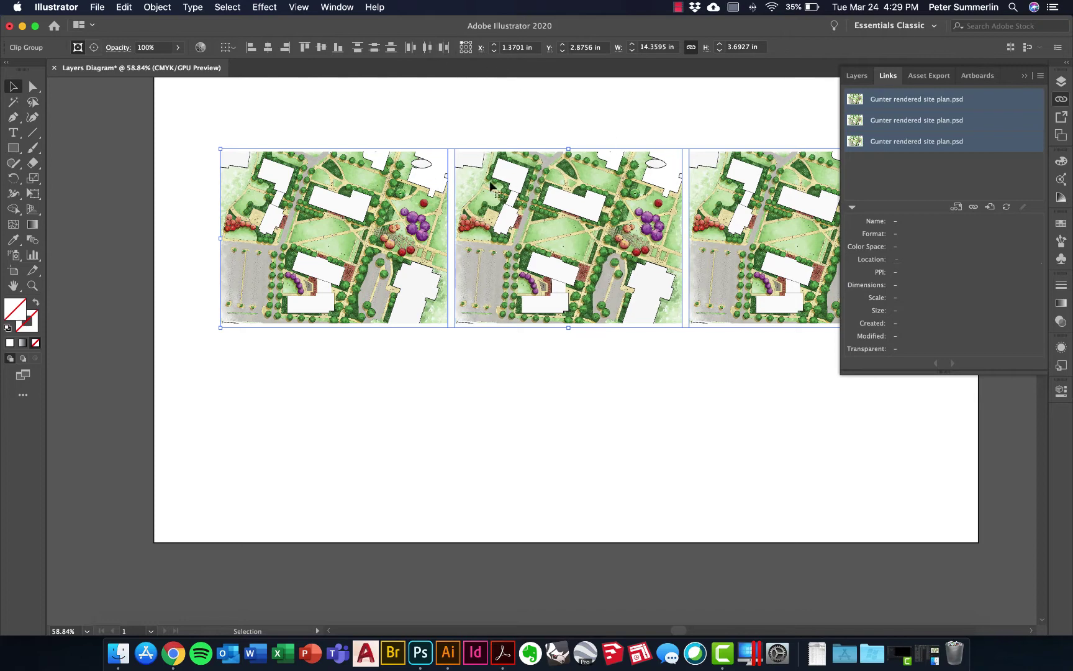
Scale the row of three site plans up to 16.5555 in wide, nudged slightly right
scroll(722, 169, down, 3)
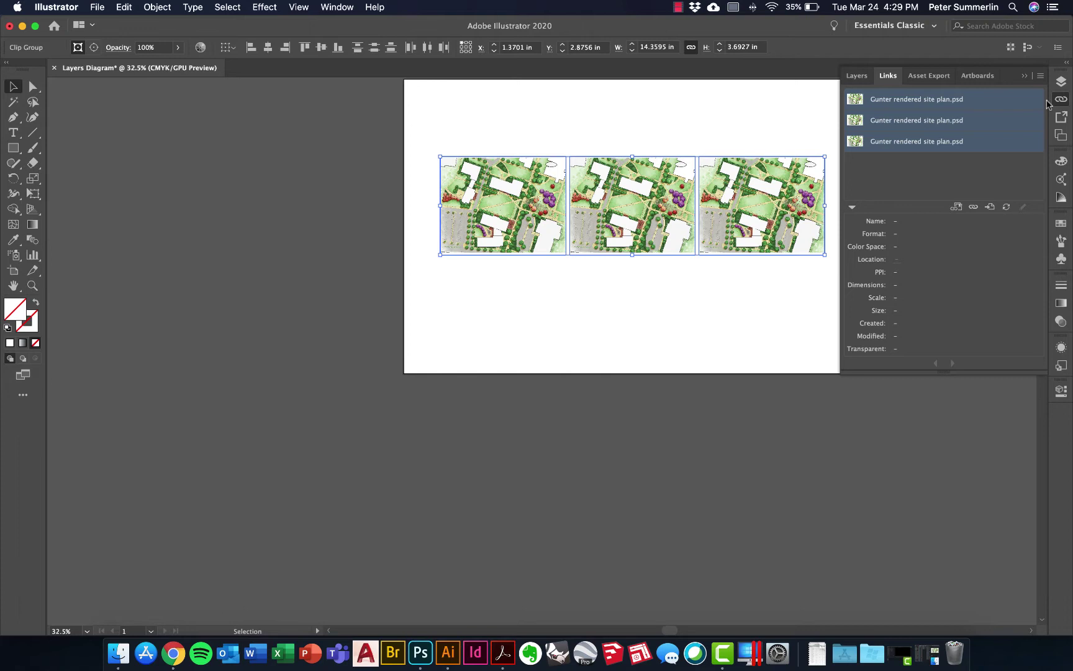
click(1060, 100)
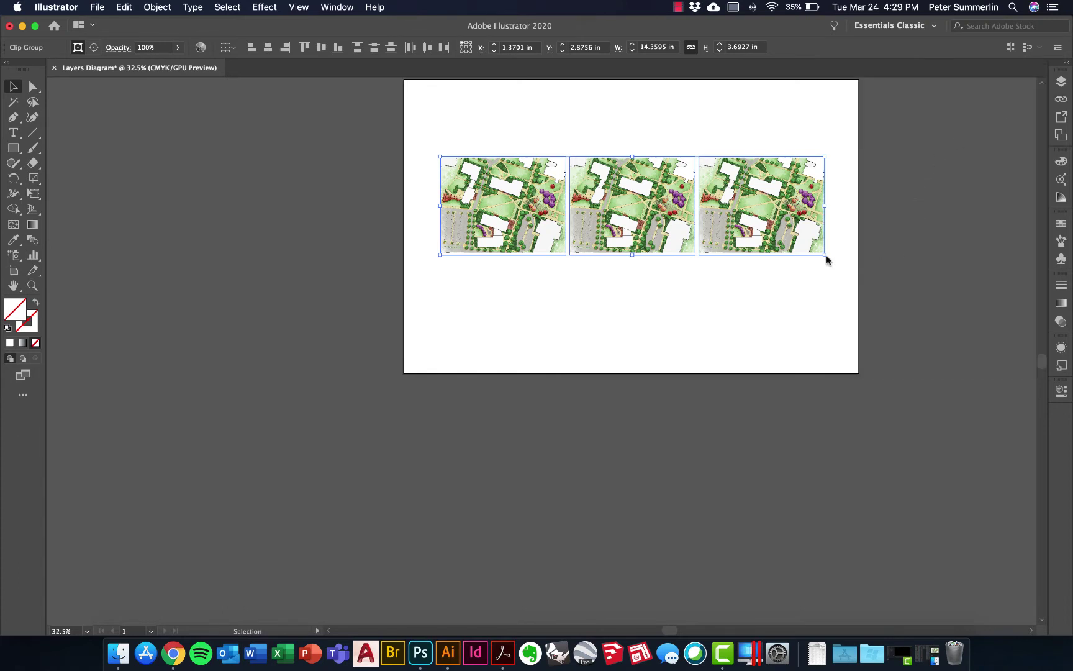
drag(826, 255, 850, 261)
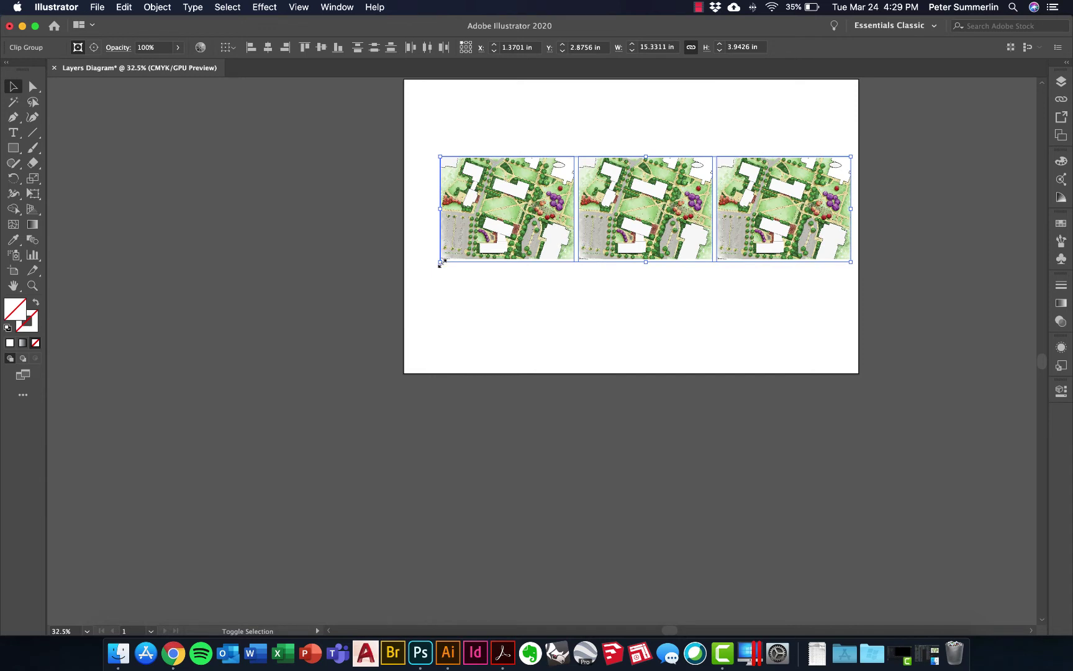
drag(439, 263, 408, 280)
key(Right)
key(Right)
key(Right)
key(Right)
key(Right)
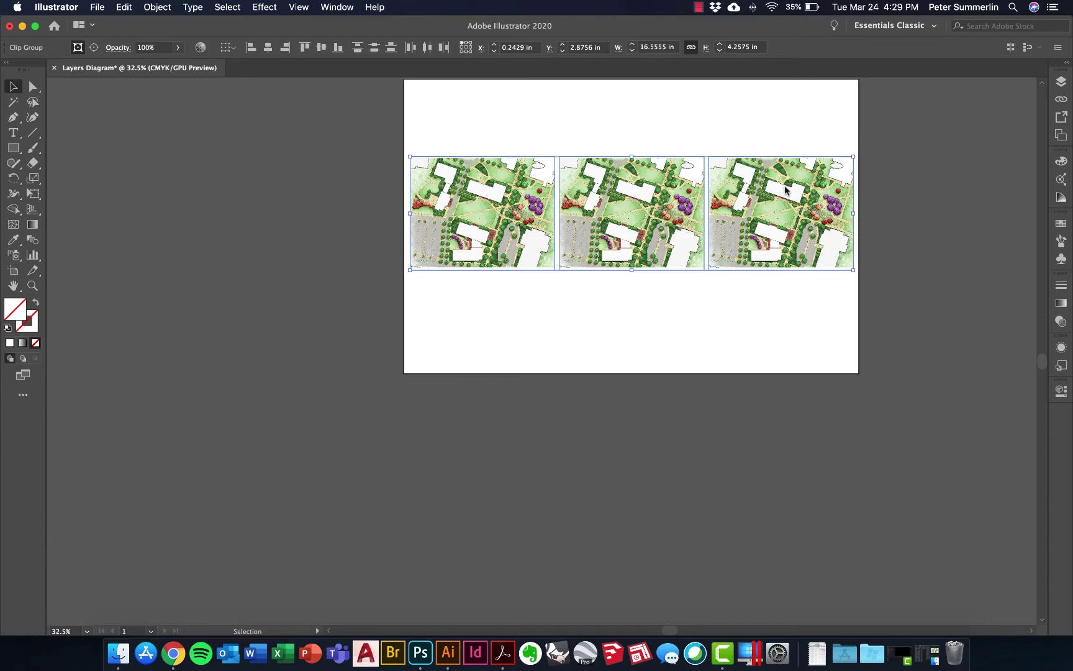
scroll(784, 185, up, 3)
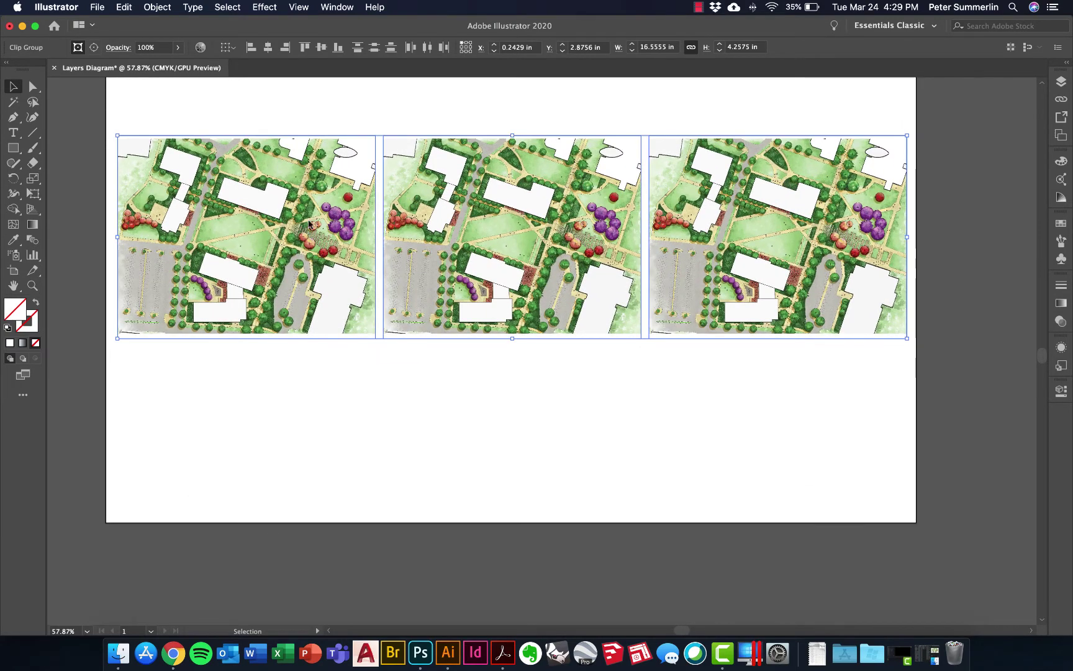
key(super+Tab)
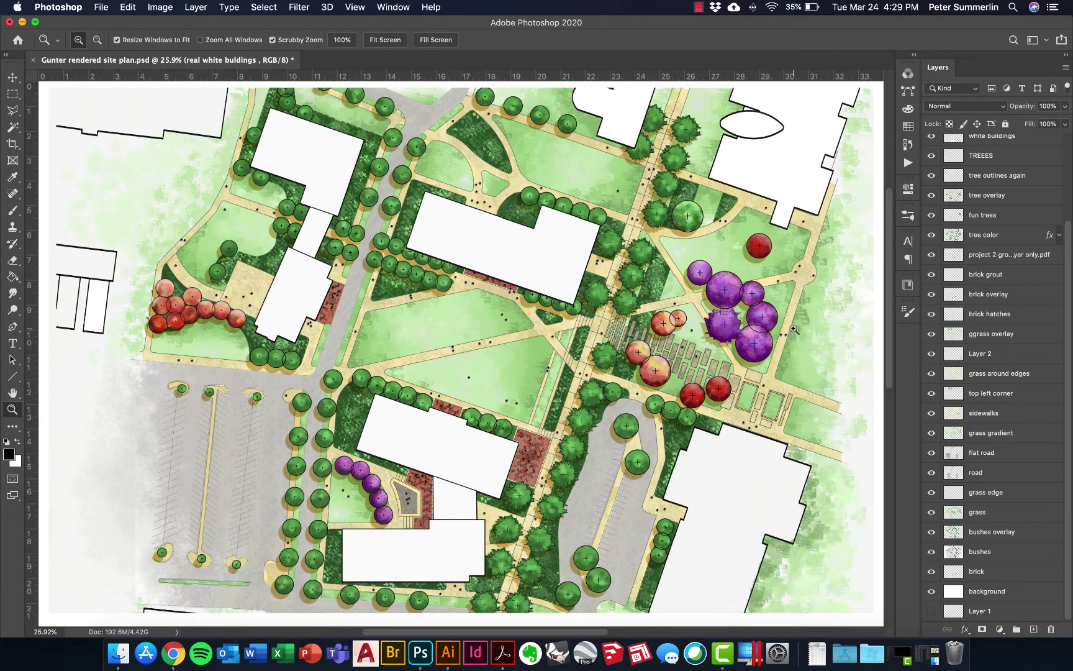
Hide the people, building, paving, brick and grass layers, leaving only tree layers and background
scroll(965, 177, up, 5)
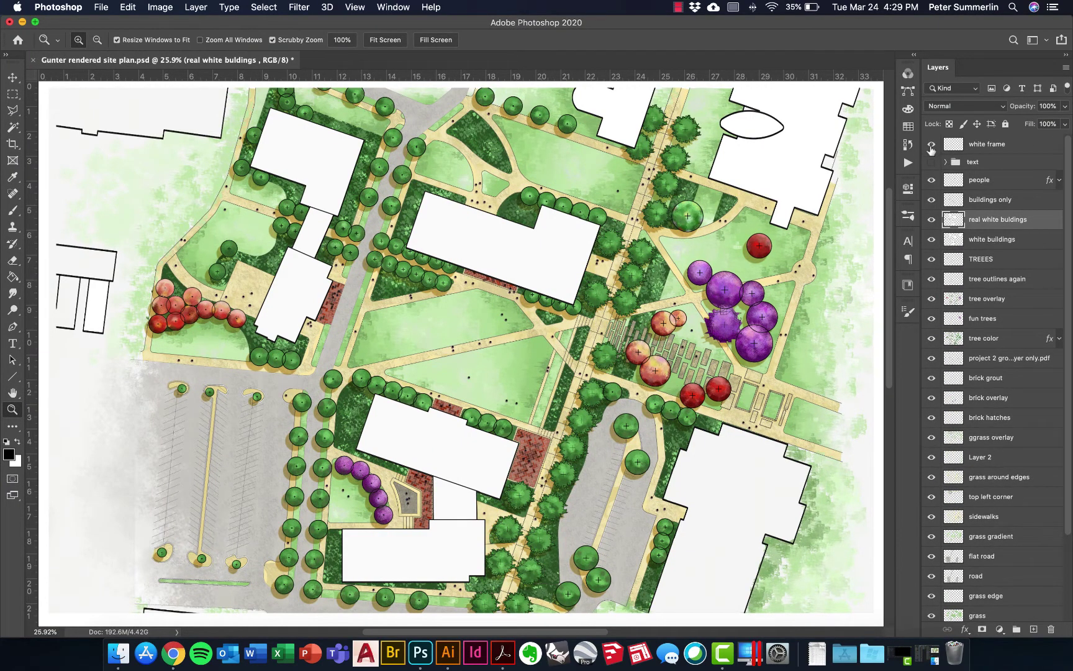
drag(931, 179, 933, 243)
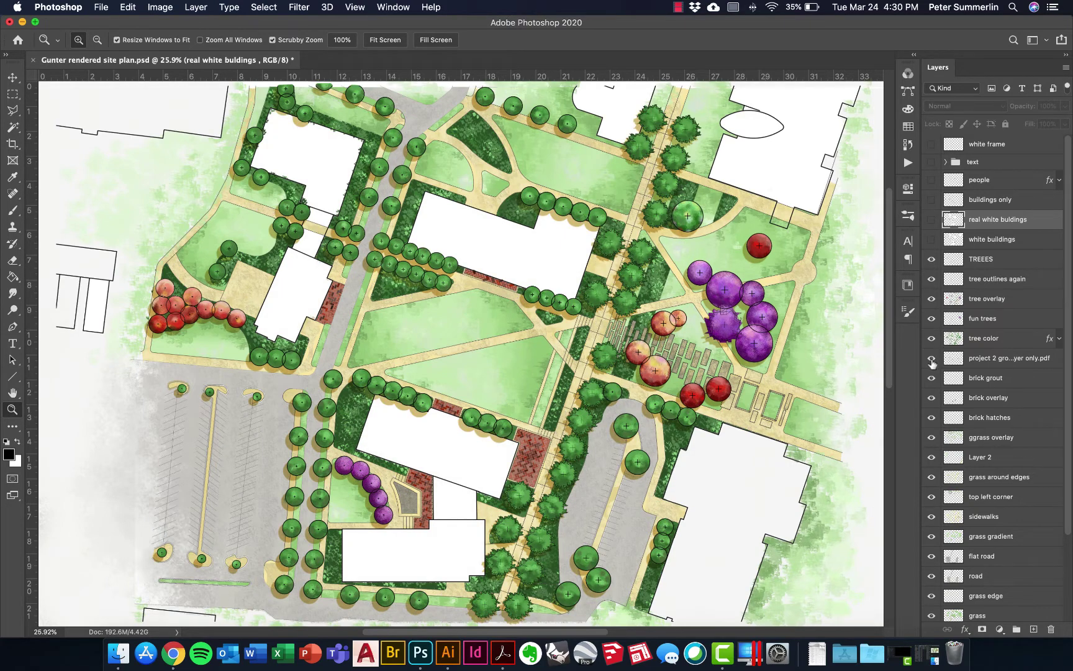
drag(931, 359, 932, 574)
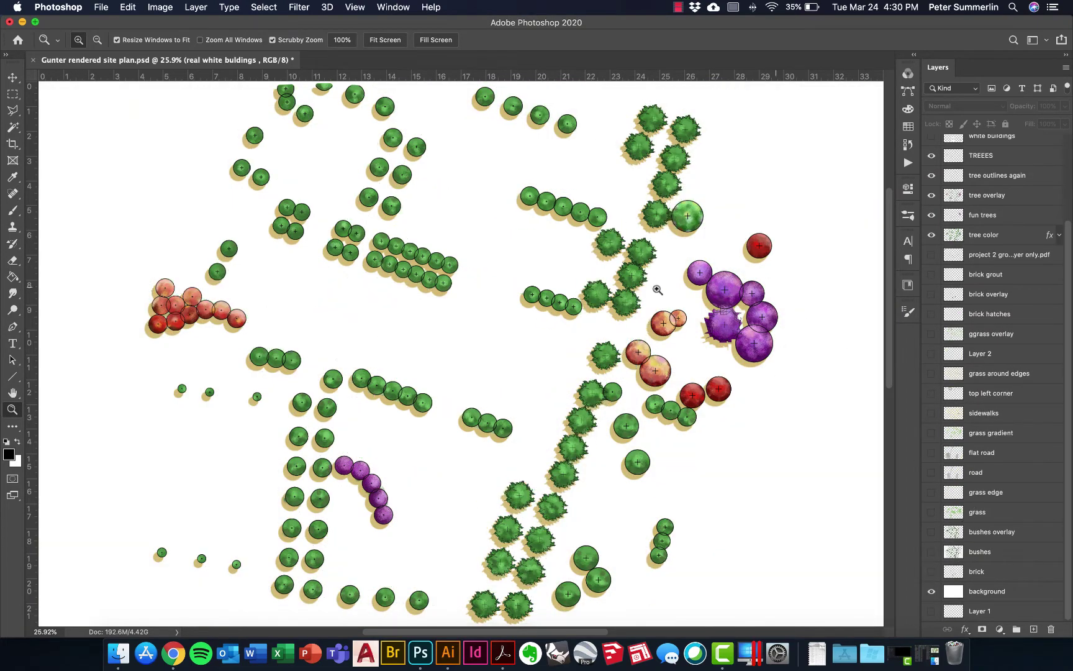
scroll(986, 316, up, 3)
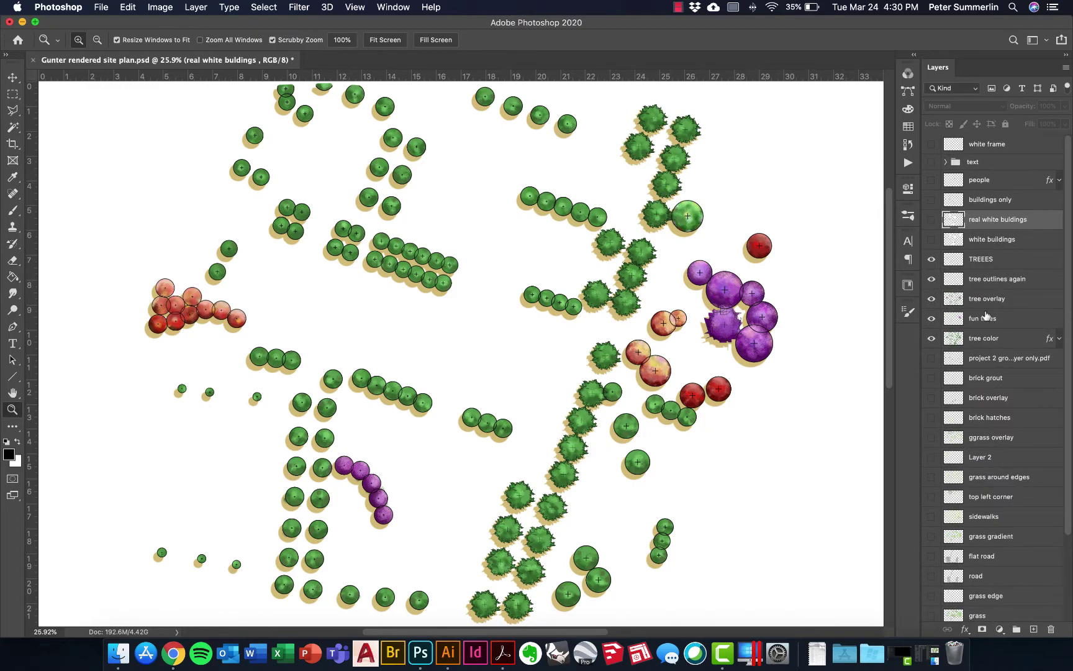
key(ctrl+Left)
key(ctrl+Left)
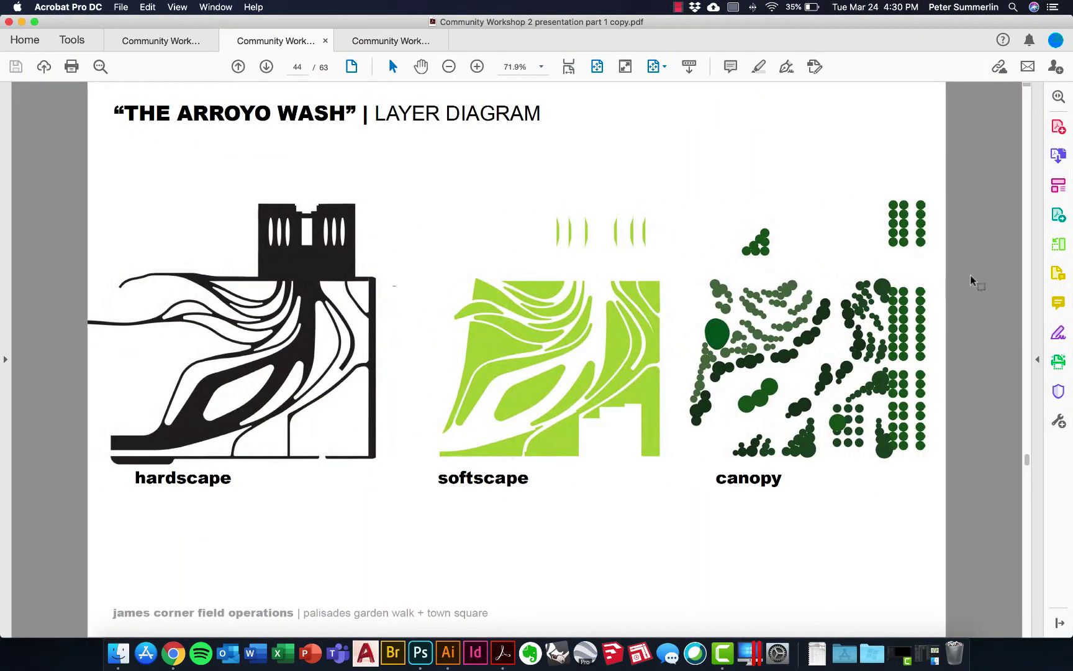
key(ctrl+Right)
key(ctrl+Right)
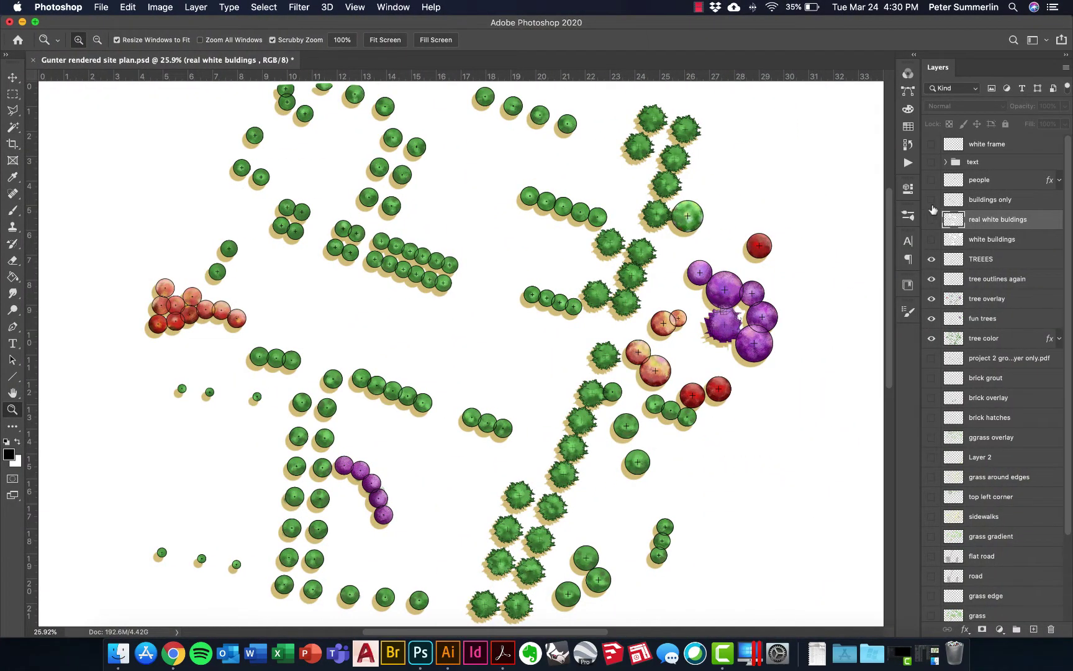
Make the 'buildings only' layer visible so thin building outlines show beneath the canopy
click(931, 200)
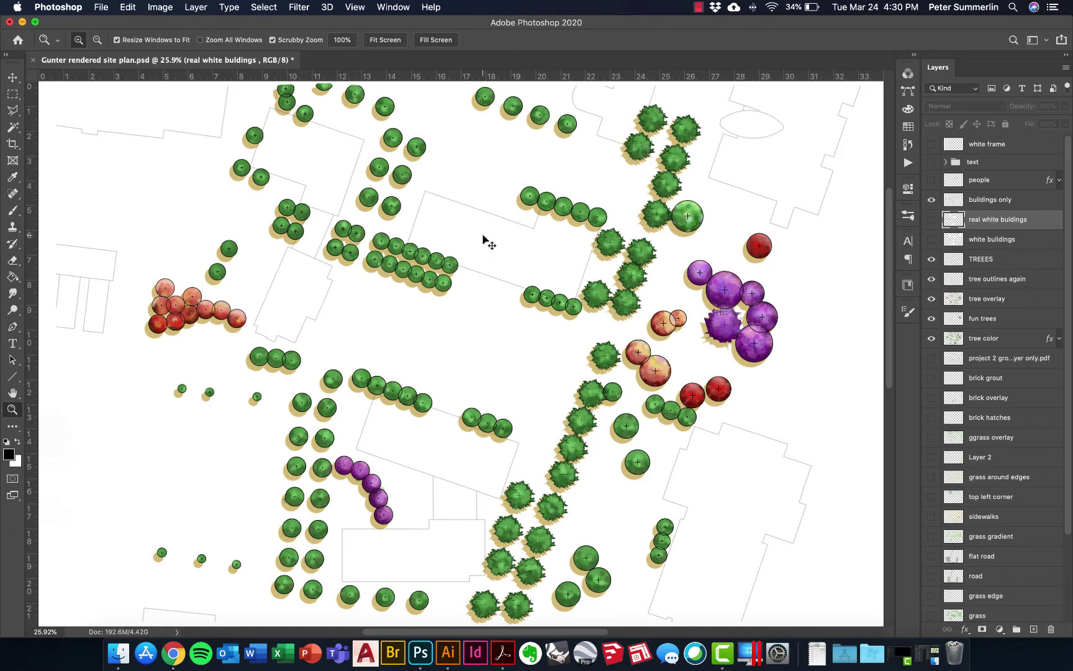
Set up a JPEG save named after the existing _canopy.jpg, then cancel without saving
key(super+shift+s)
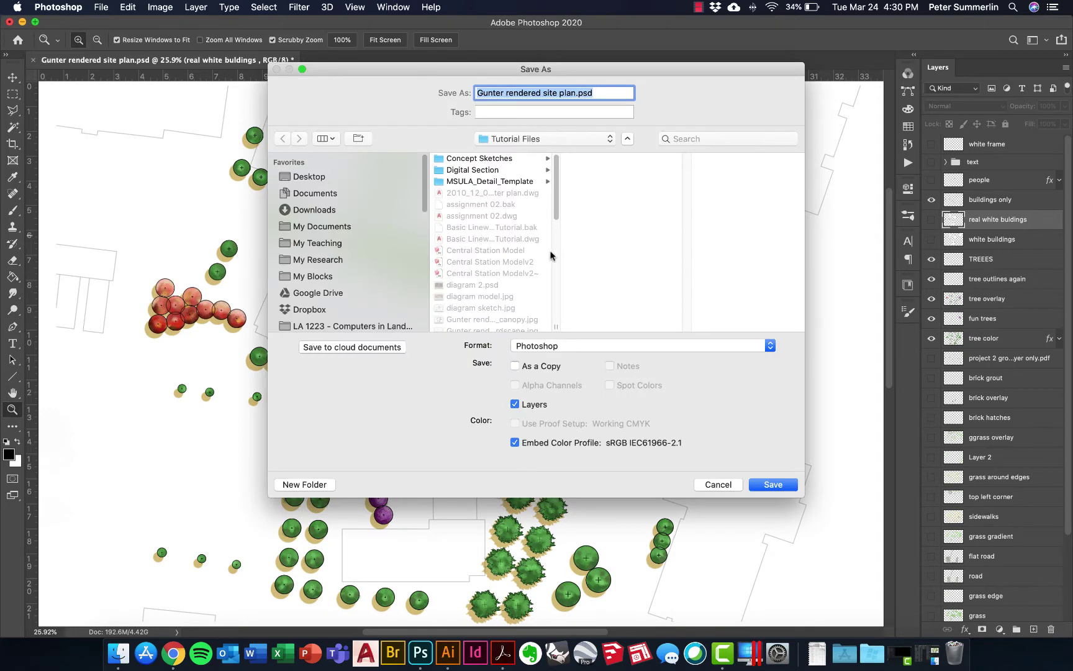
click(569, 348)
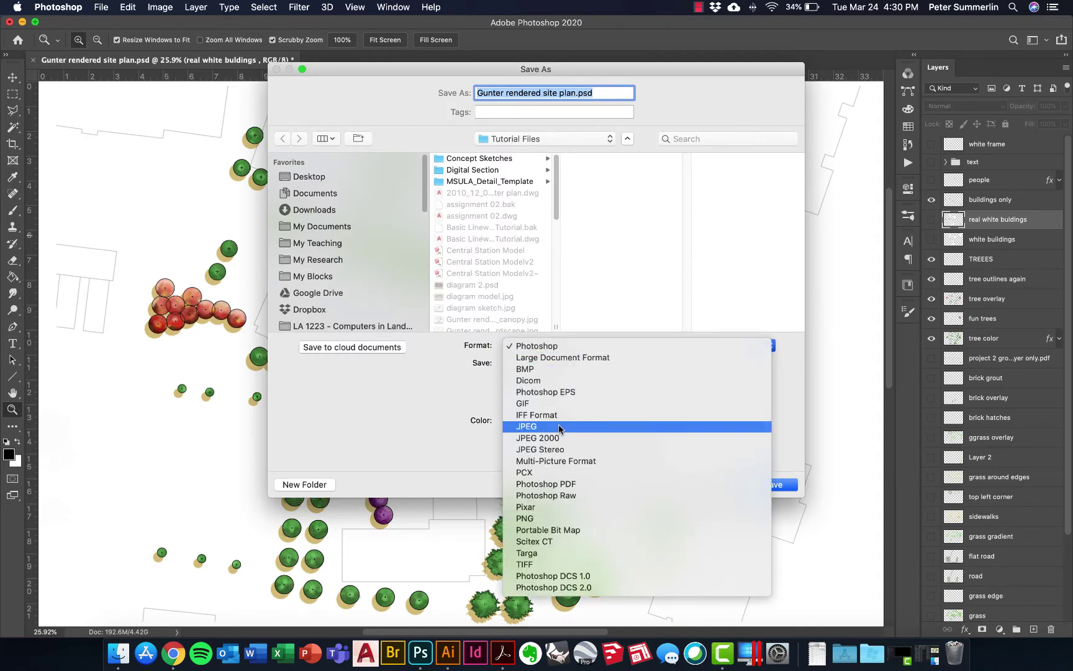
click(559, 426)
scroll(519, 302, down, 3)
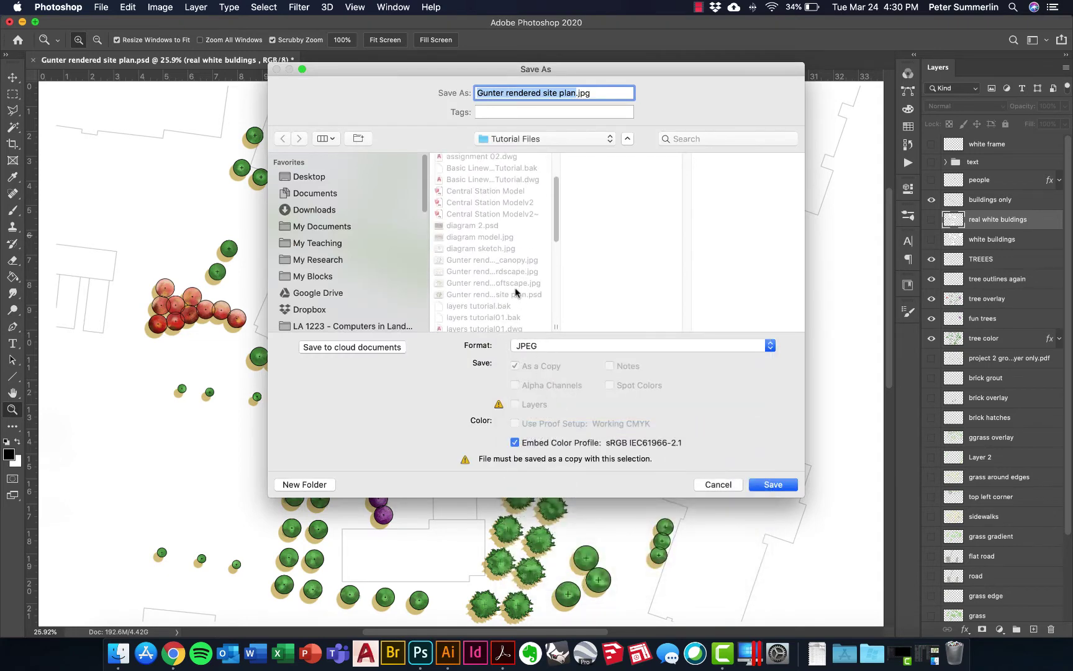
click(506, 261)
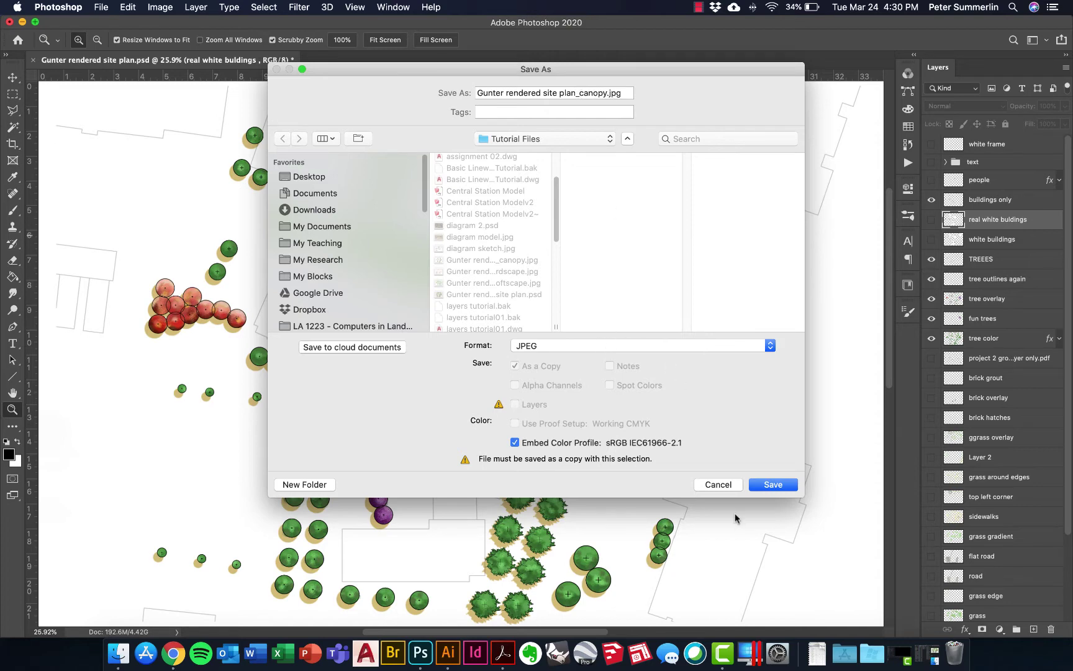
click(709, 481)
Select the left site plan image and compare it with the Acrobat reference layer diagram
key(ctrl+Left)
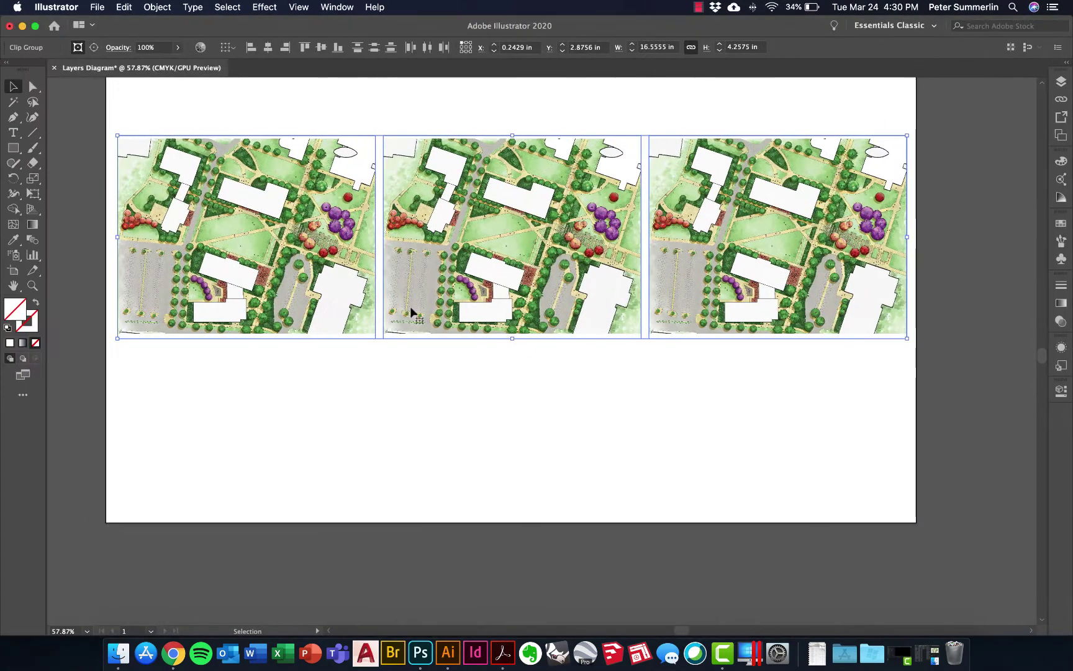
click(378, 99)
click(321, 170)
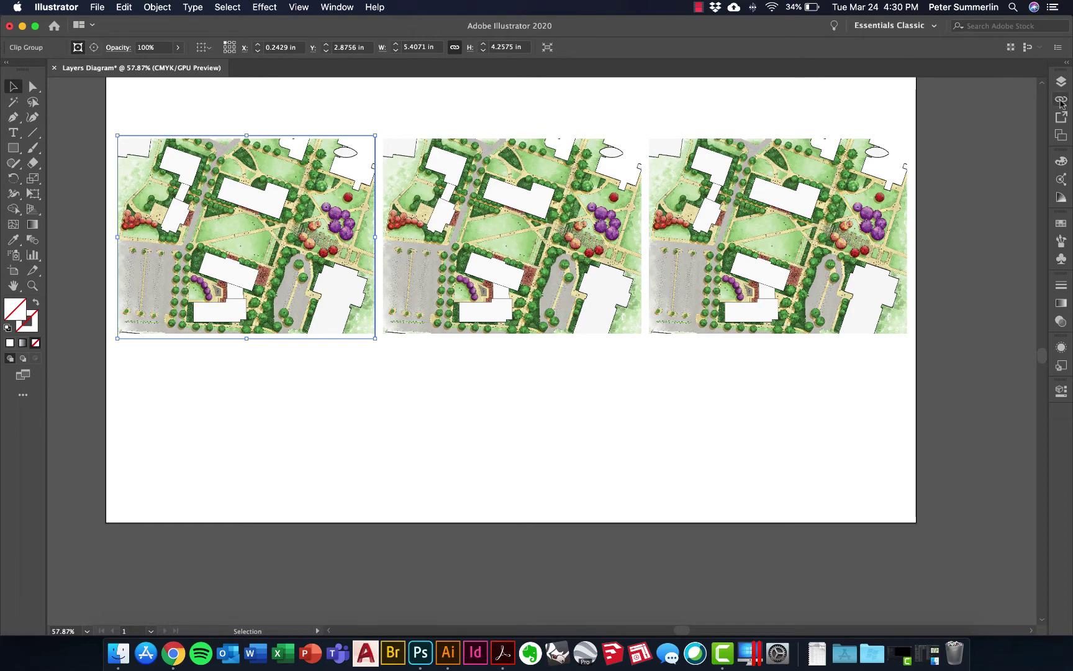
click(368, 118)
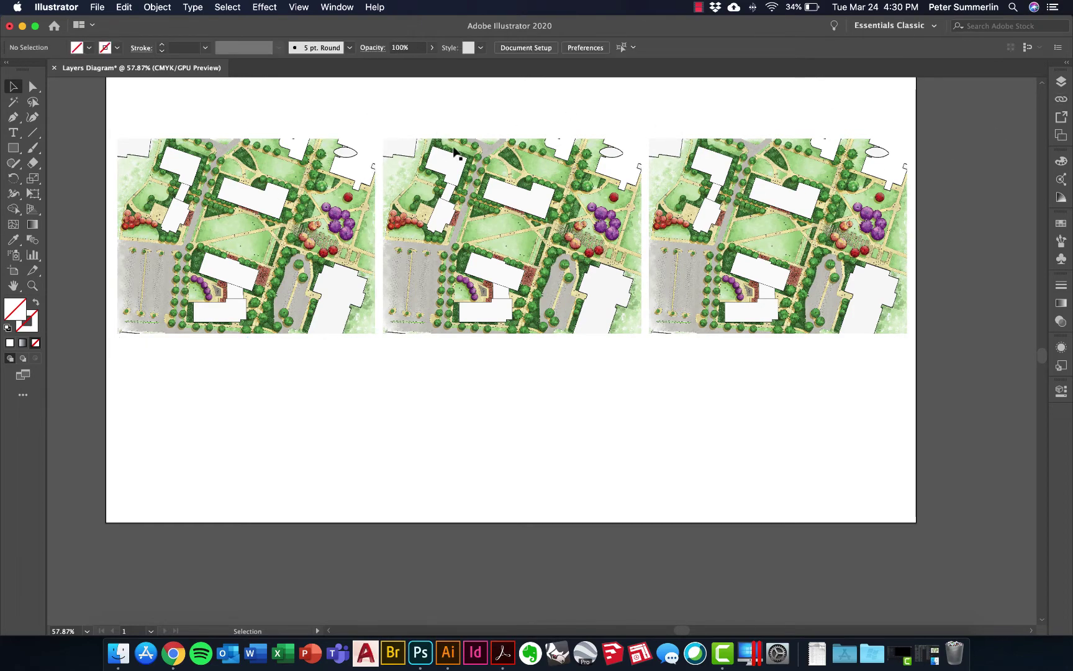
key(ctrl+Left)
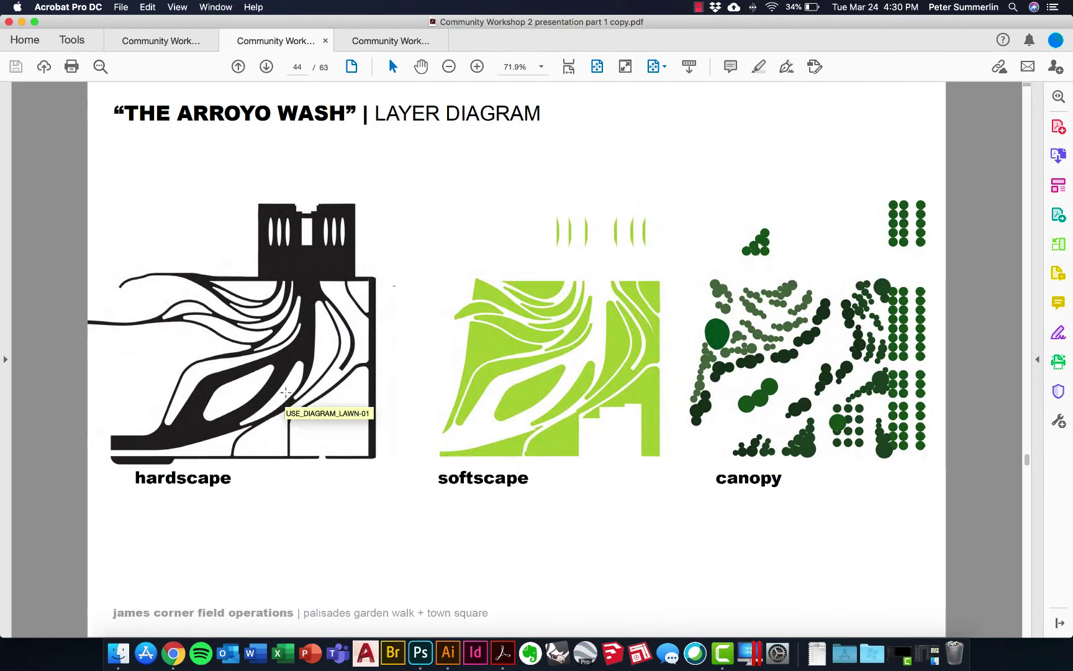
key(ctrl+Right)
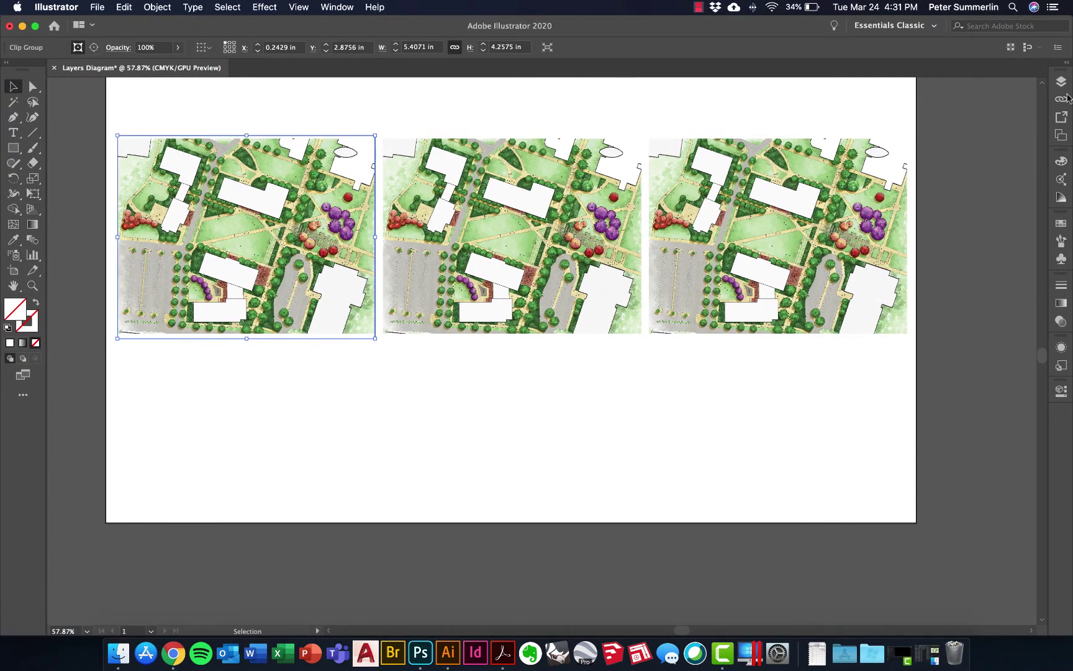
Show the Layers and Links panels listing the three linked Gunter rendered site plan PSDs
click(1059, 82)
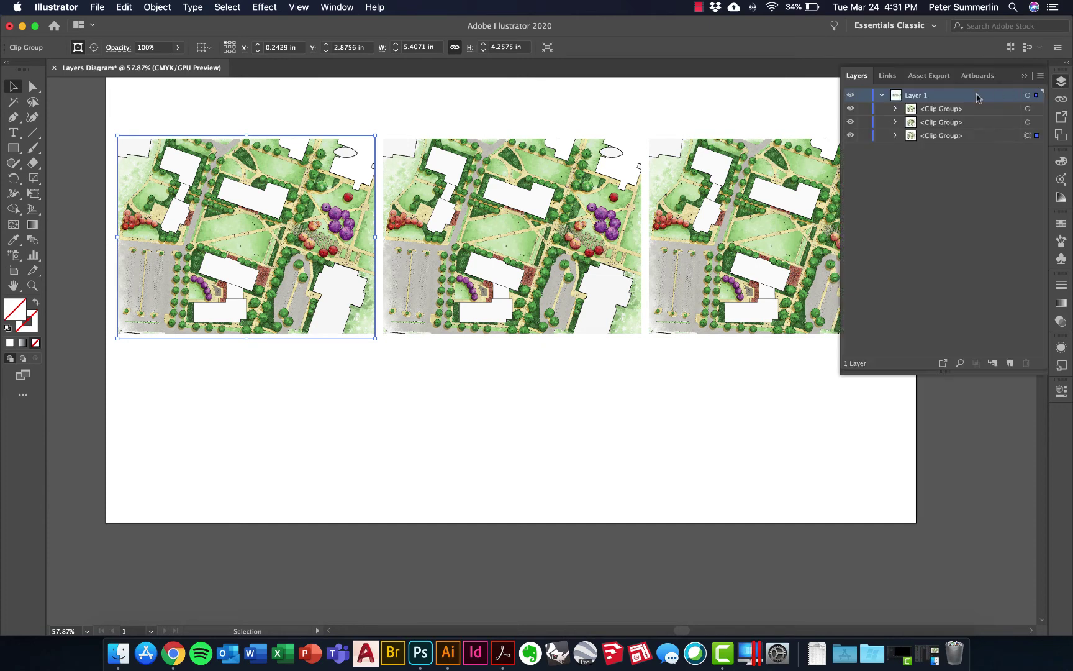
click(1060, 99)
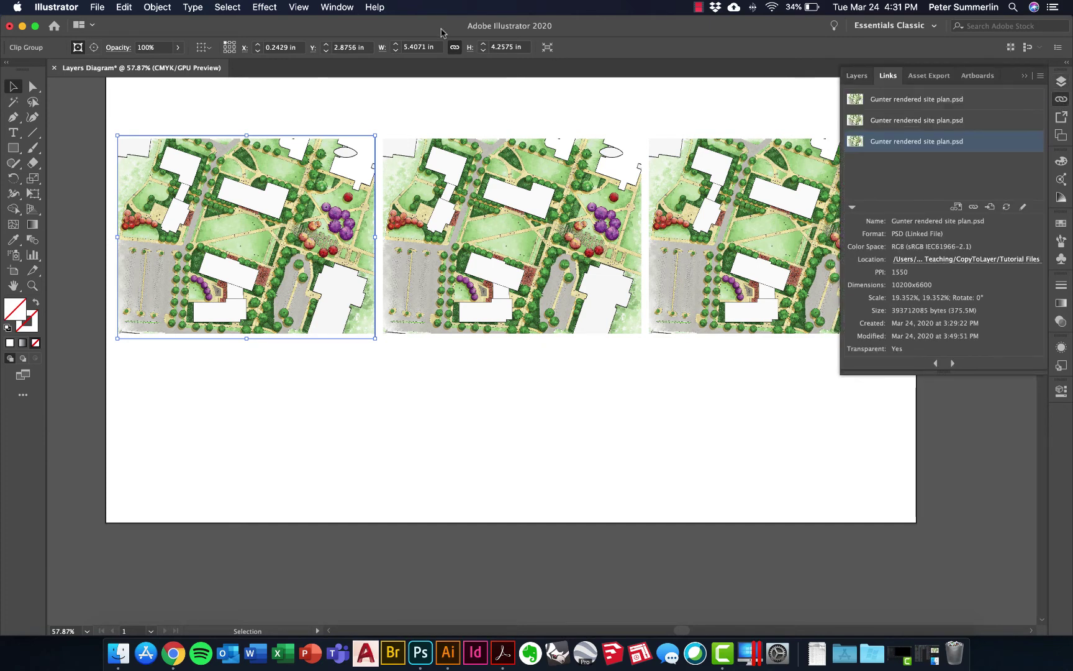
click(347, 9)
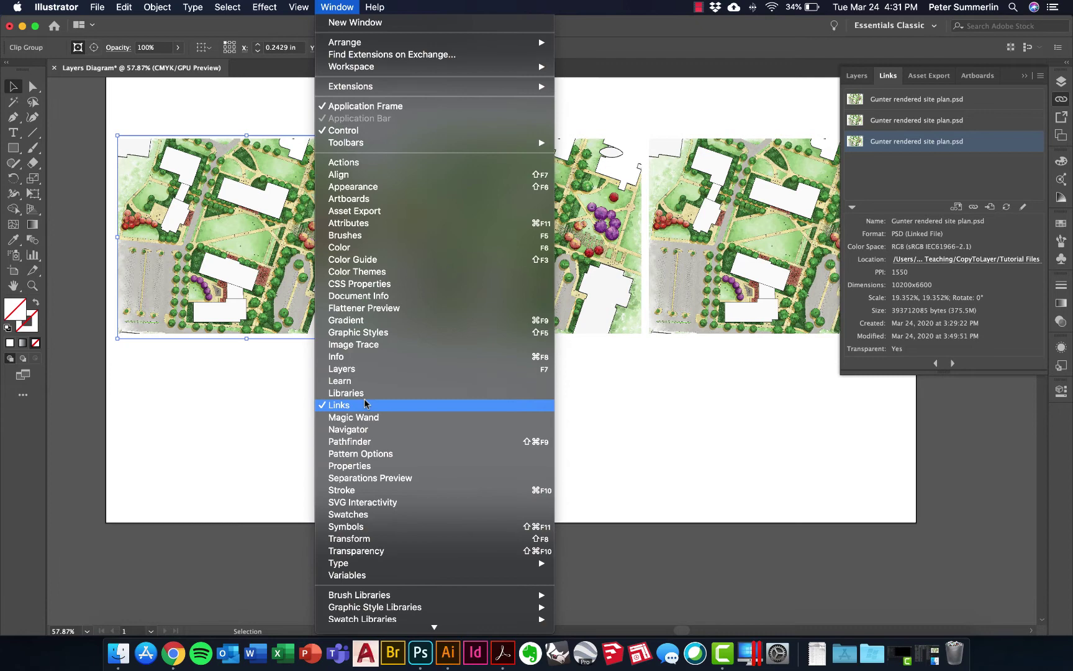
click(923, 179)
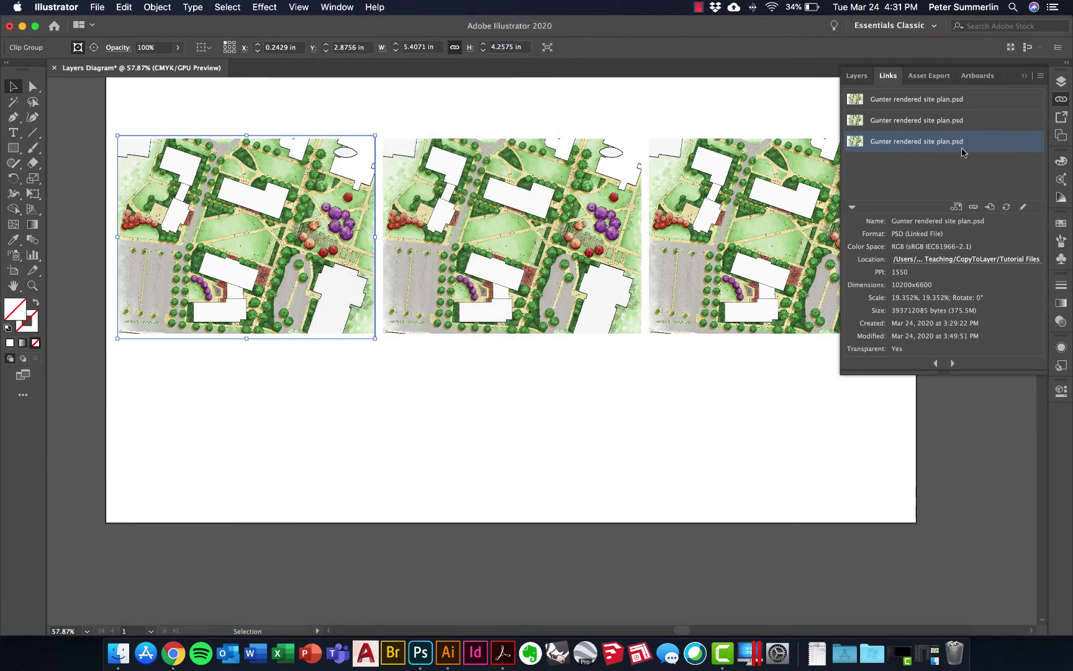
Relink the left site plan image to the hardscape render
click(973, 207)
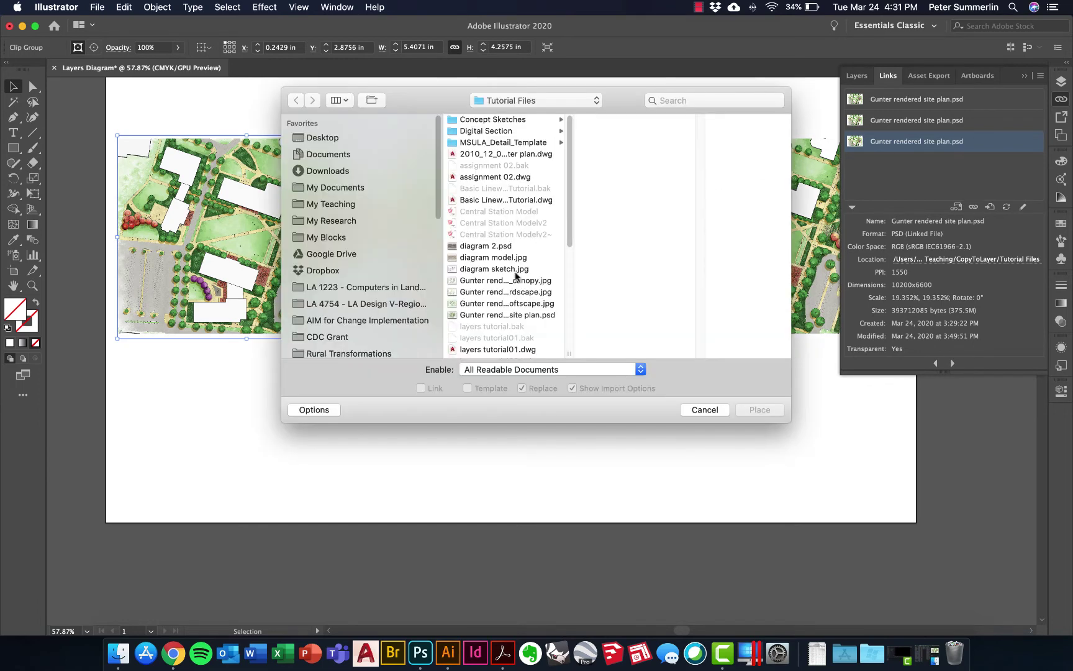
click(513, 292)
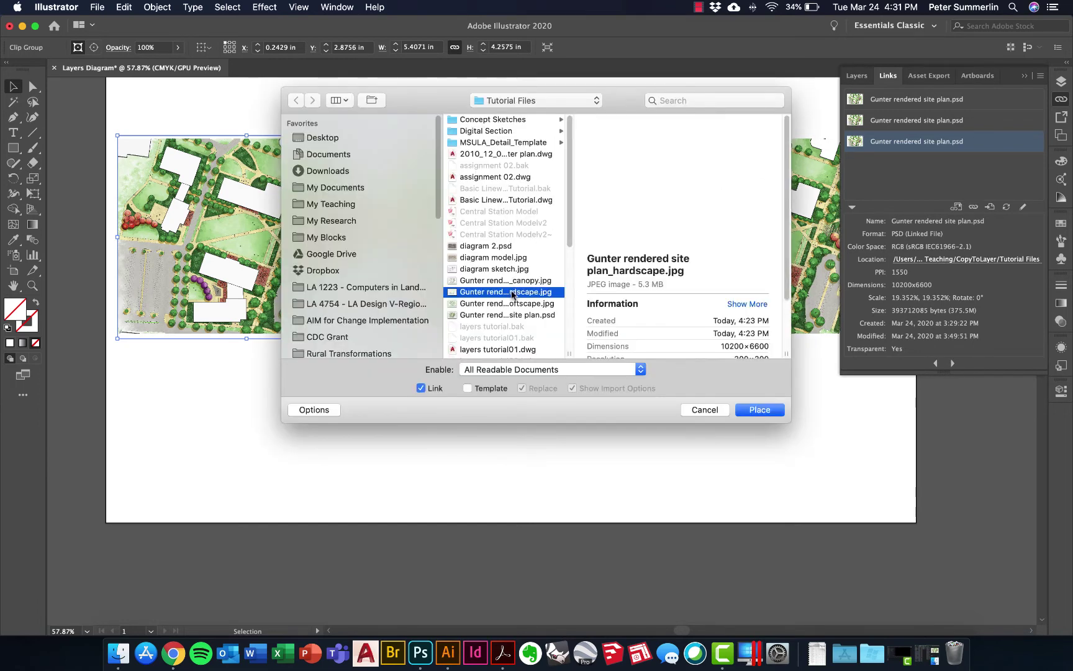
click(762, 409)
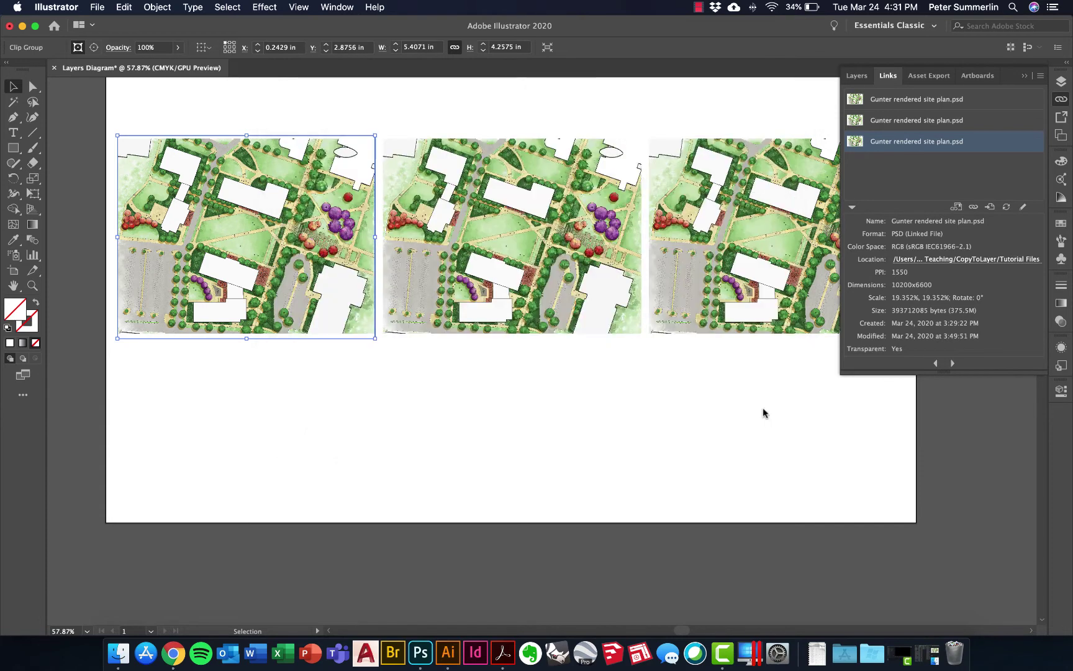
Relink the middle site plan image to the softscape render
click(564, 283)
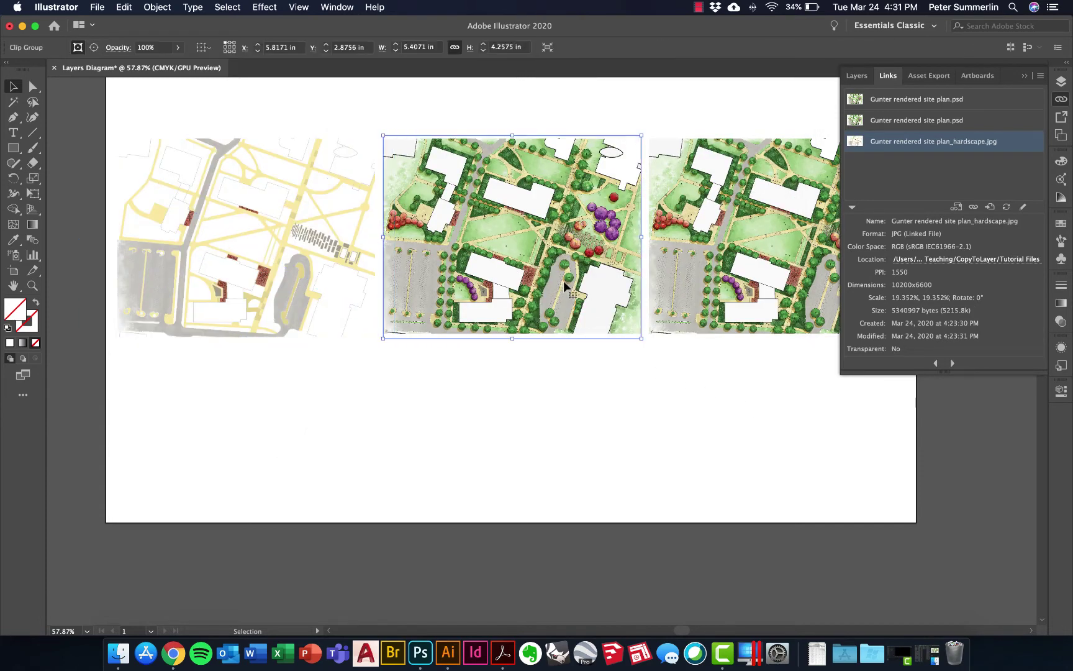
click(973, 206)
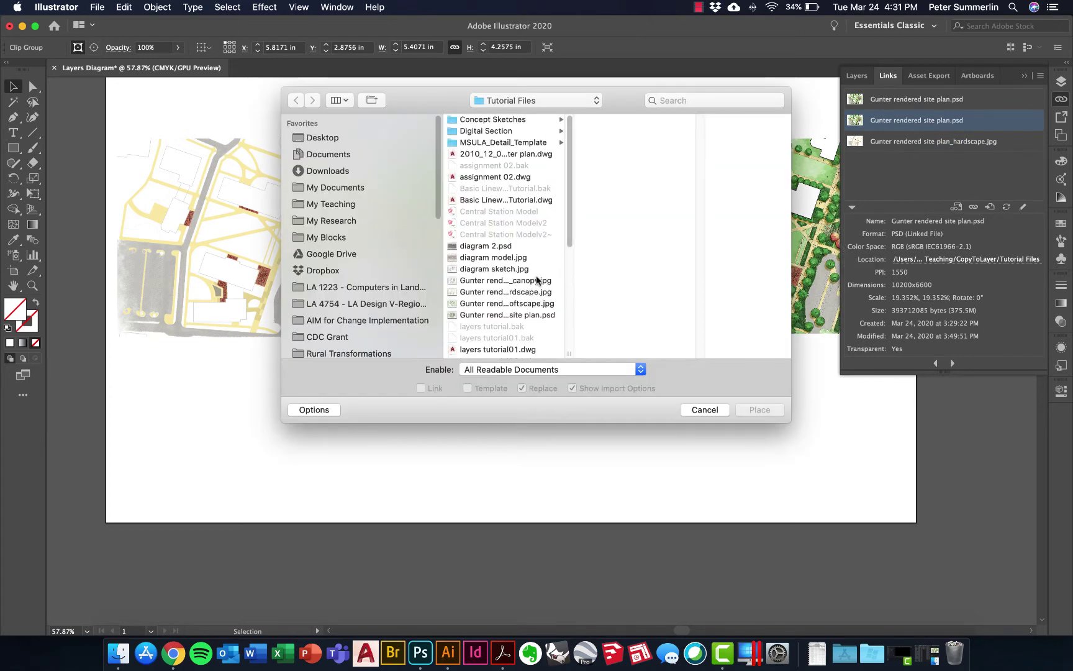
click(531, 303)
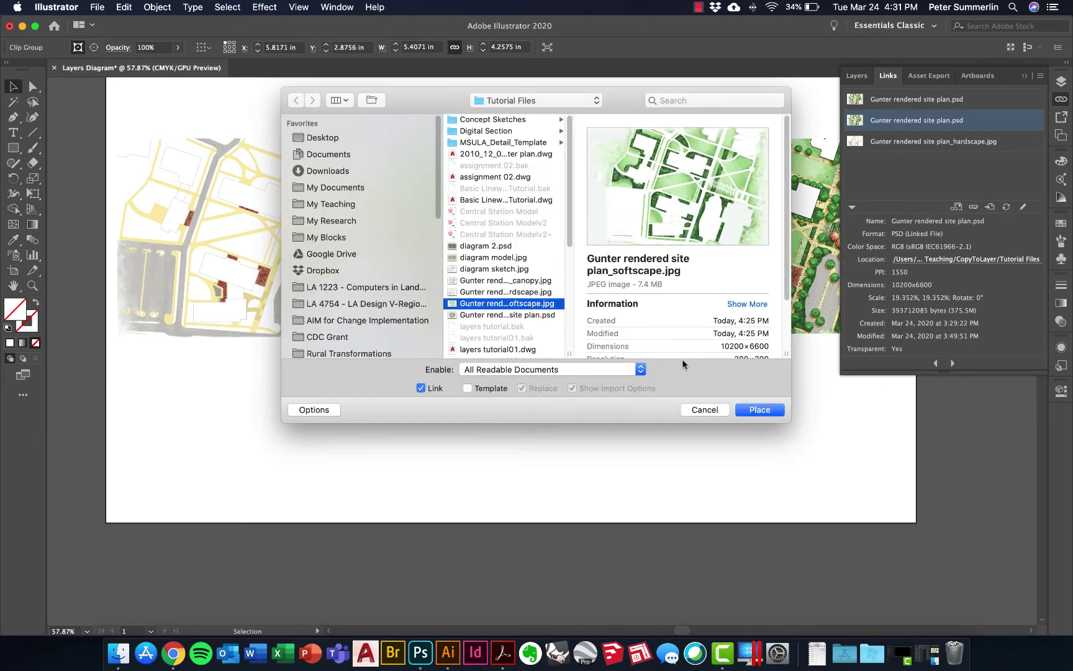
click(760, 410)
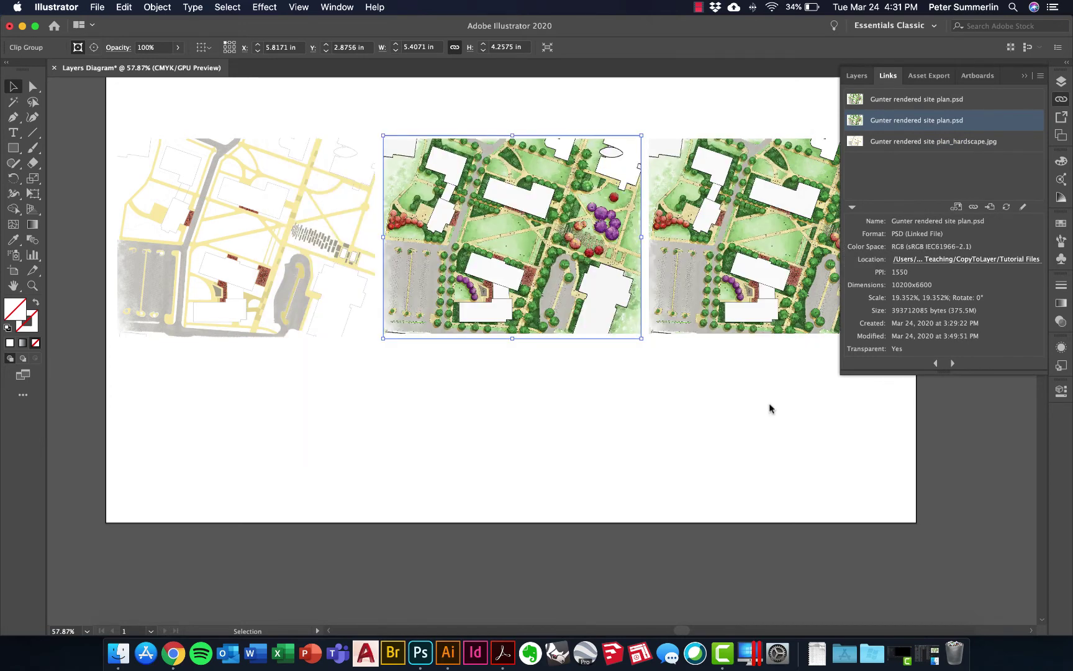
Relink the right site plan image to the canopy render, then collapse the link details
click(742, 231)
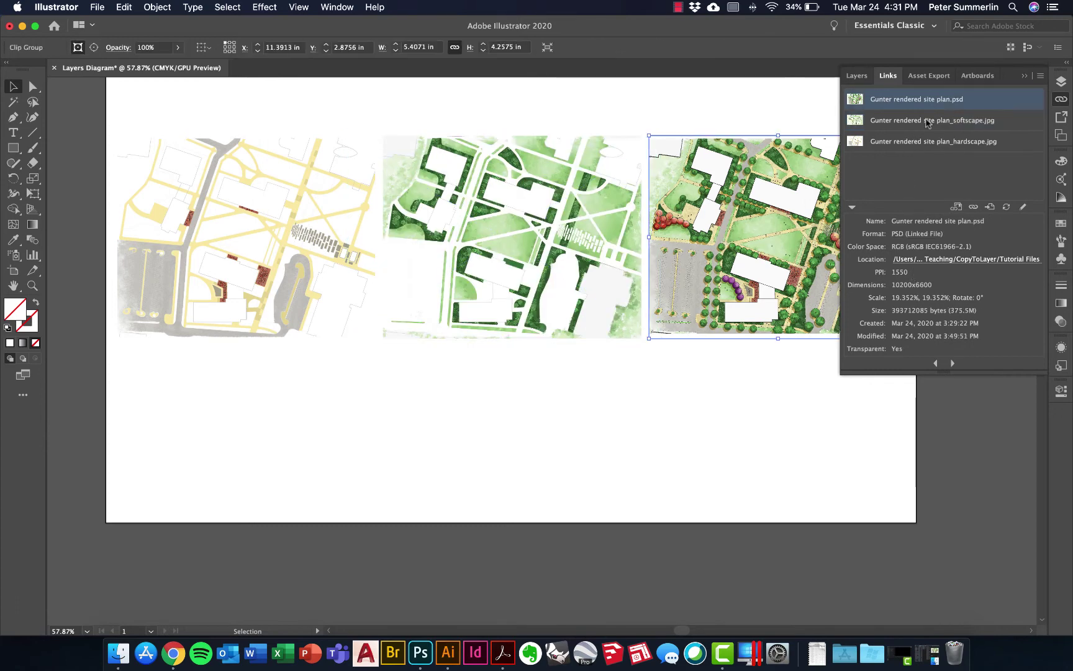
click(990, 207)
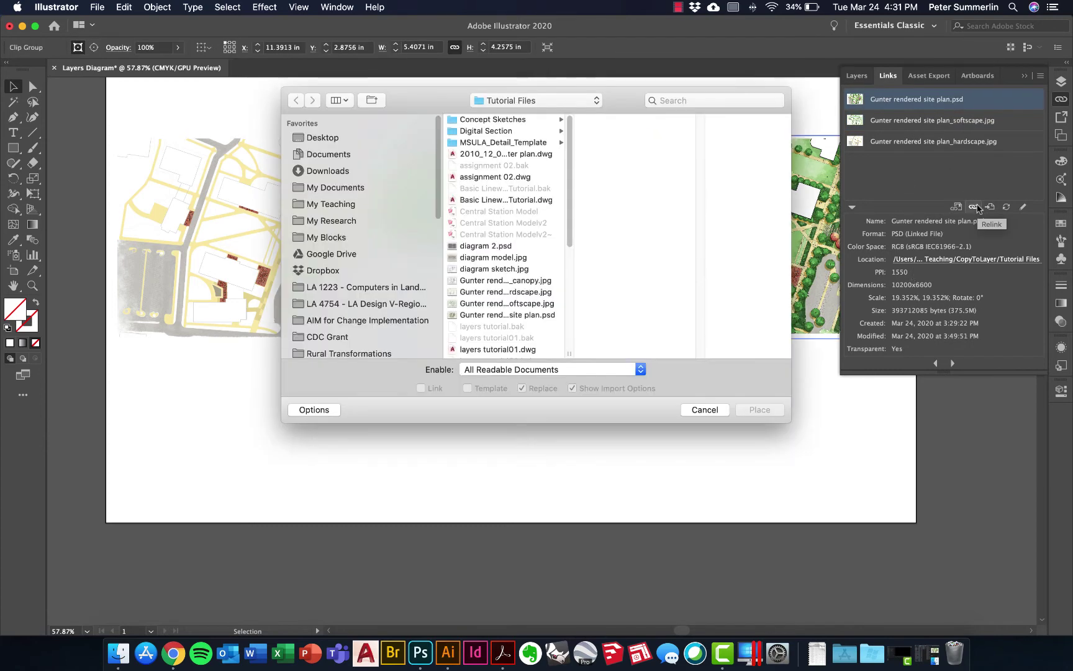
click(510, 283)
click(770, 409)
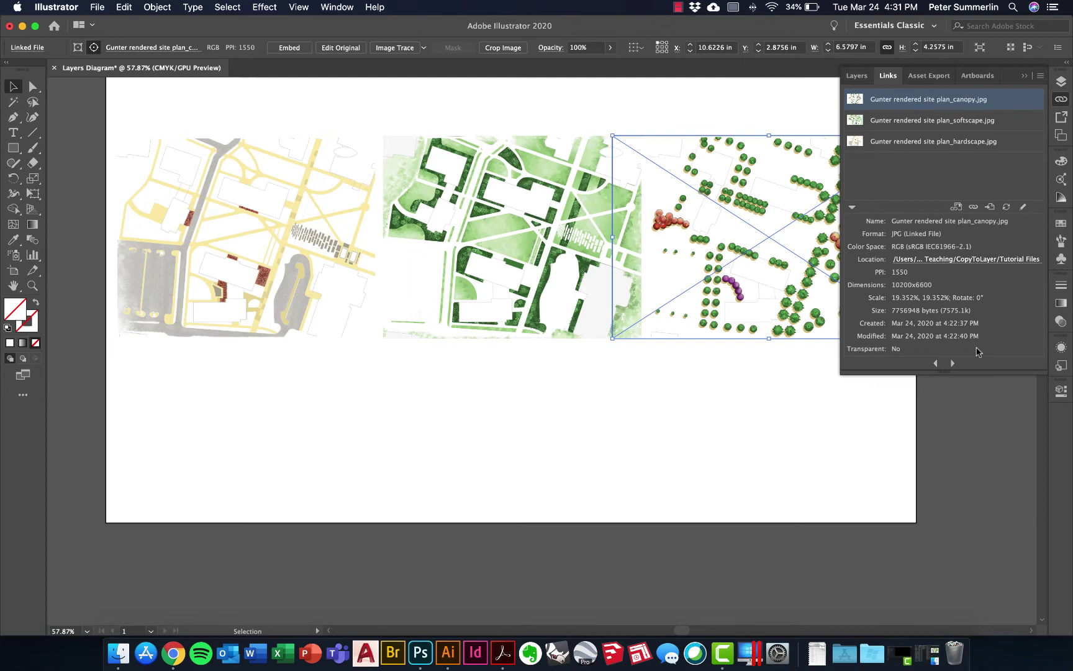
click(1062, 99)
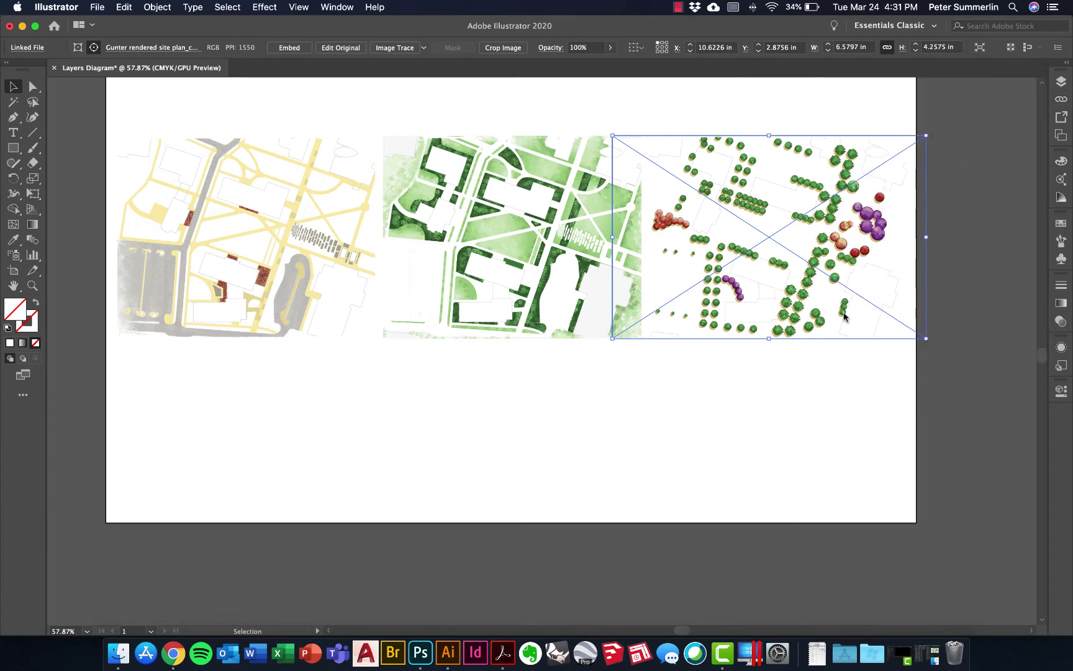
click(737, 416)
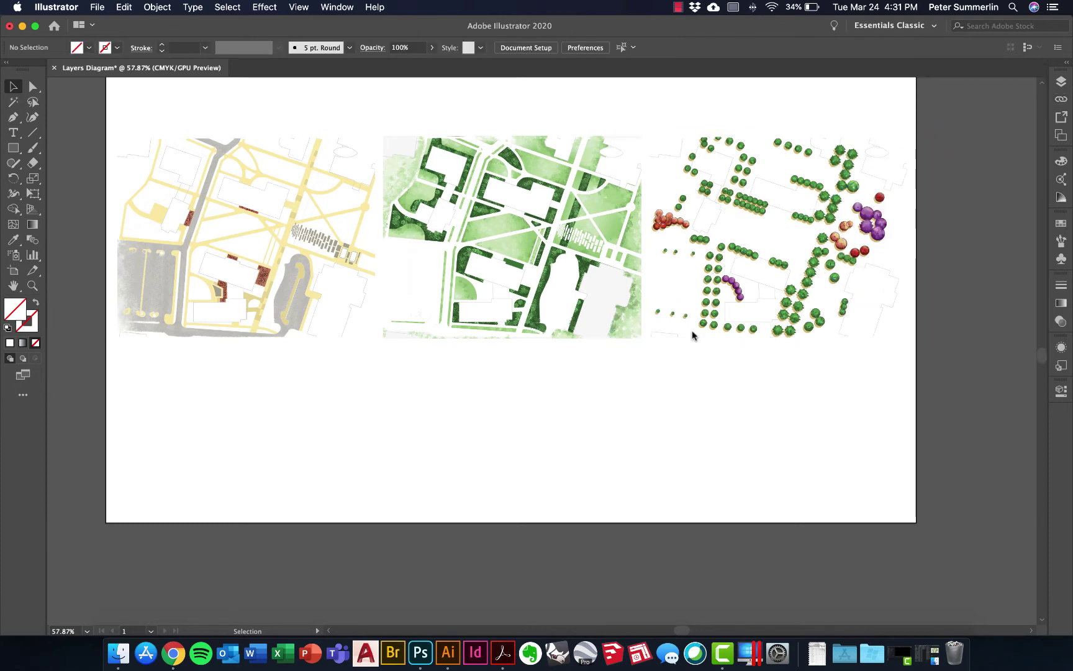
Zoom out on the artboard and switch to the Arroyo Wash reference diagram in Acrobat
scroll(693, 335, down, 2)
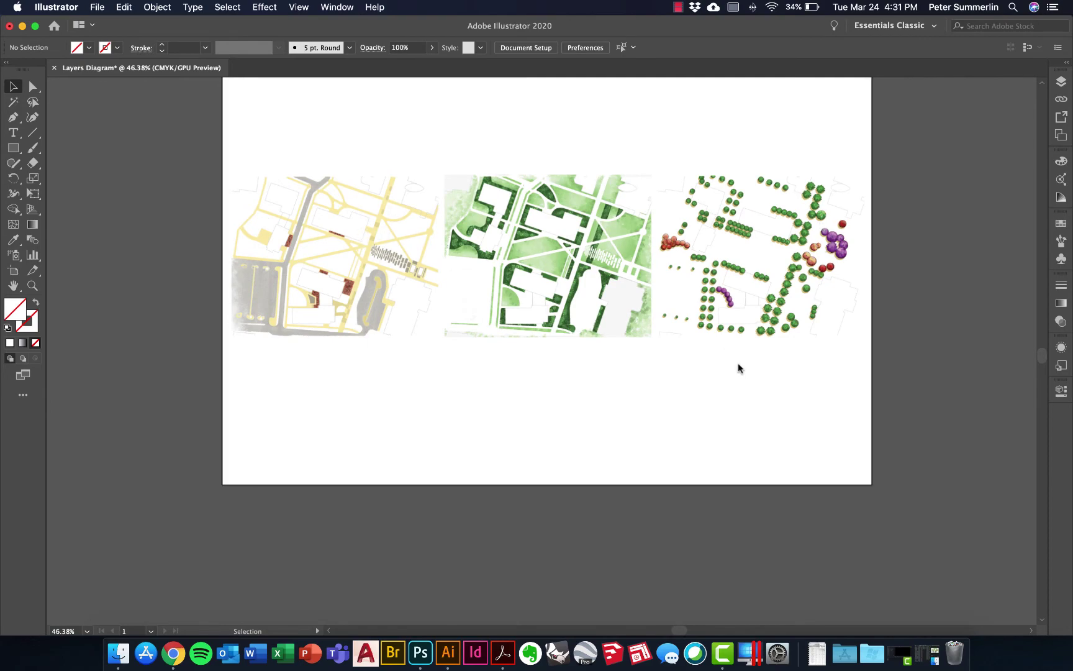
key(ctrl+Right)
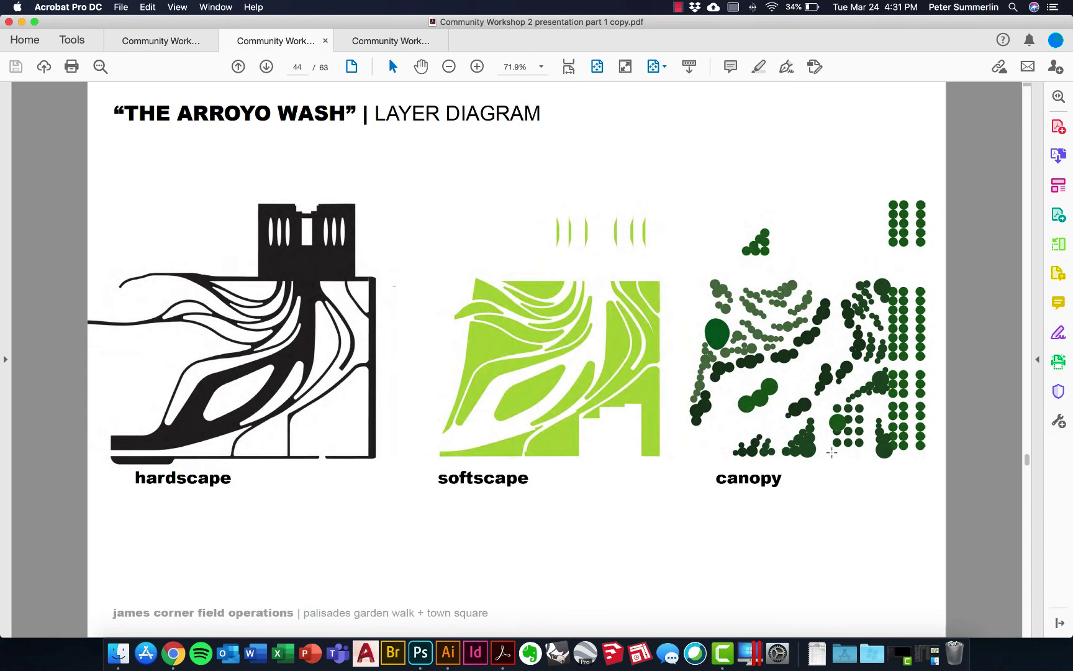
Switch back to the Illustrator Layers Diagram showing the hardscape, softscape and canopy panels
key(ctrl+Right)
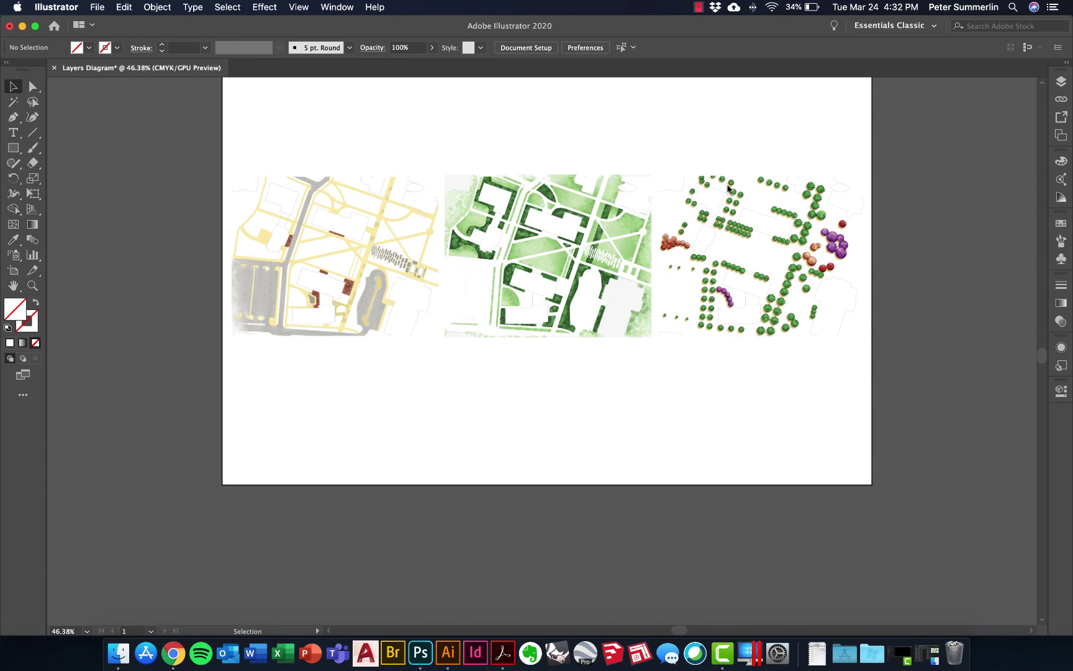
key(ctrl+Left)
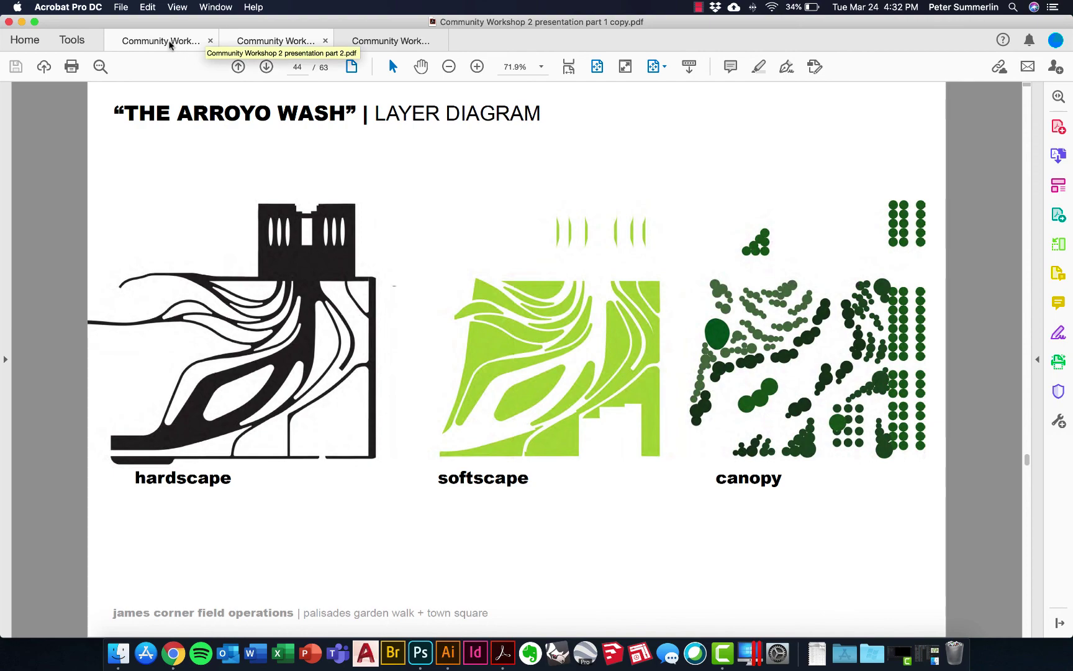
key(ctrl+Right)
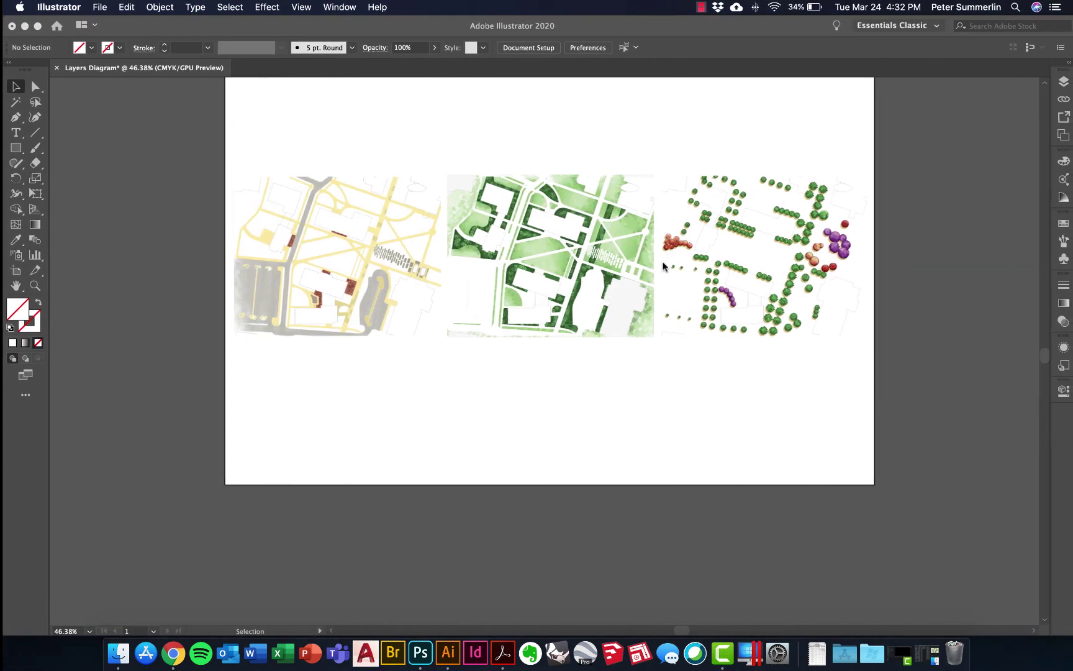